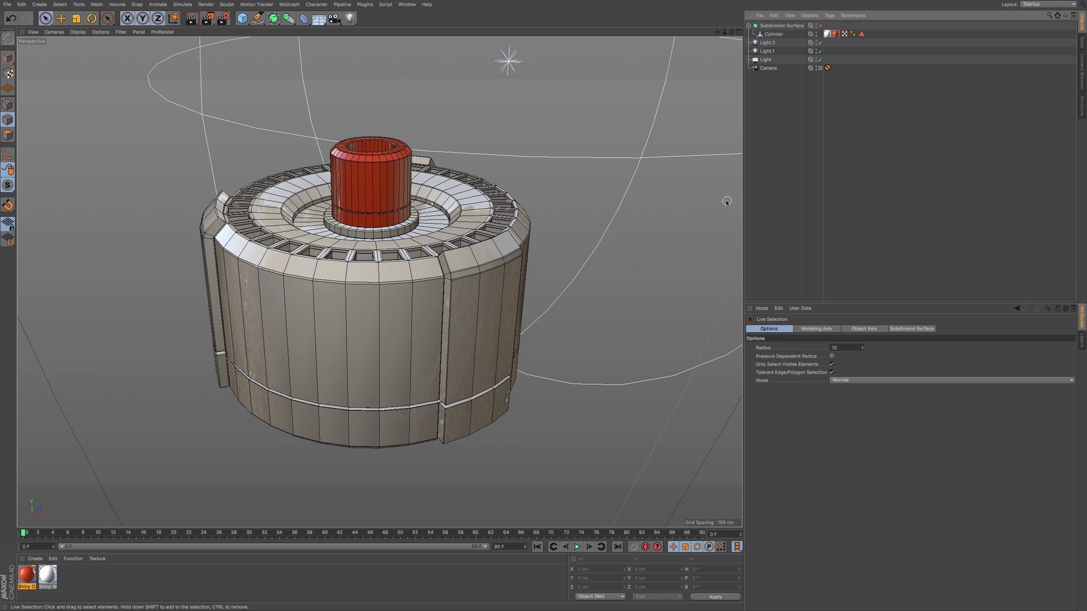
# Cycle through the side, front and four-view layouts, then return to a single perspective view
pyautogui.press('F3')
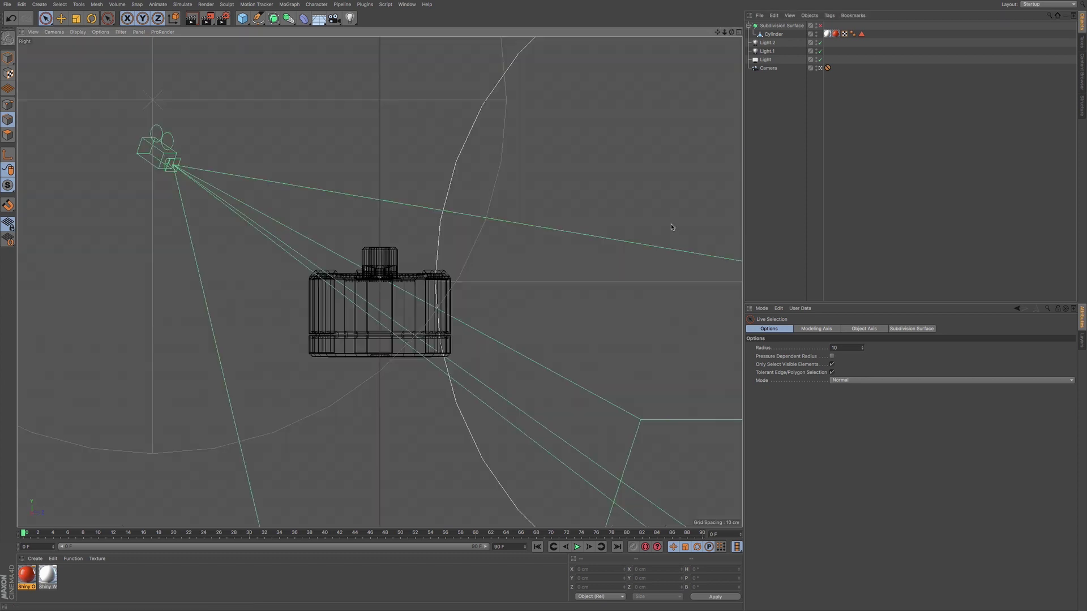
pyautogui.press('F4')
pyautogui.press('F5')
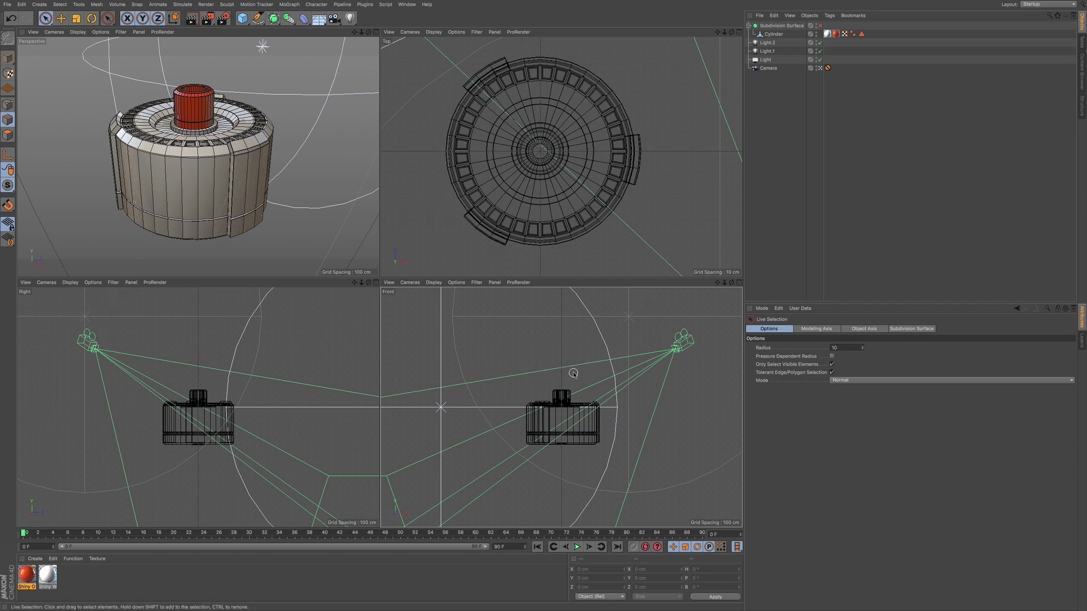
pyautogui.scroll(-2, 560, 382)
pyautogui.scroll(-3, 563, 383)
pyautogui.scroll(-2, 582, 382)
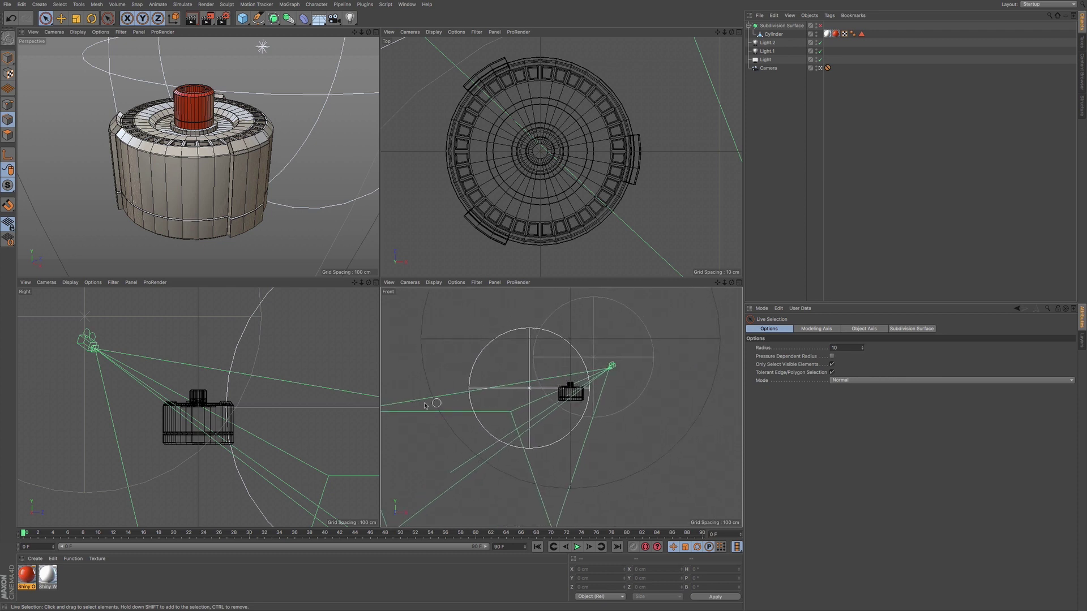
pyautogui.scroll(-4, 253, 391)
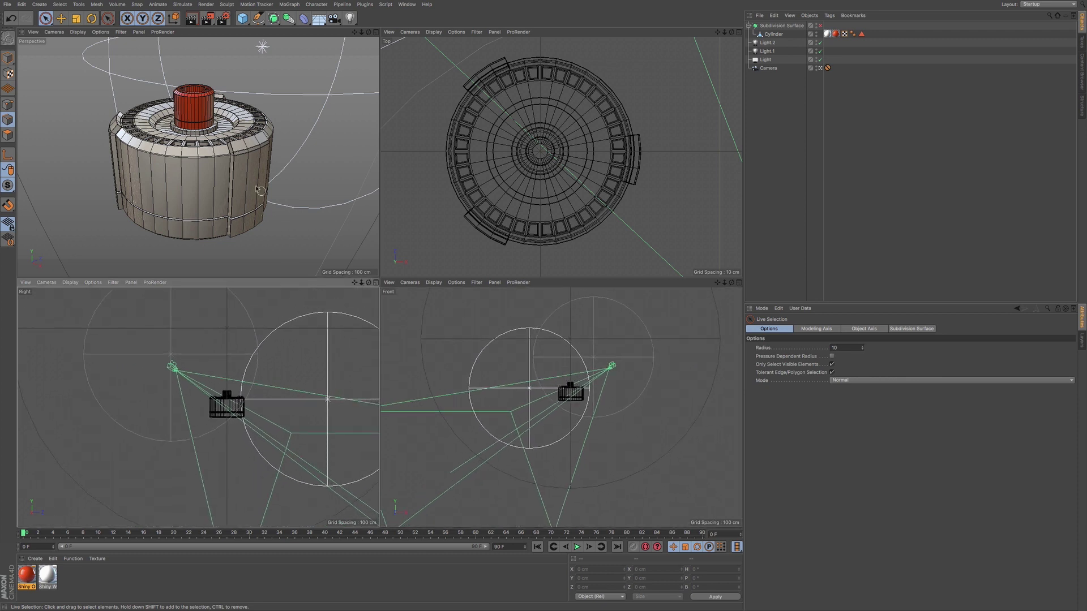
pyautogui.scroll(-5, 526, 143)
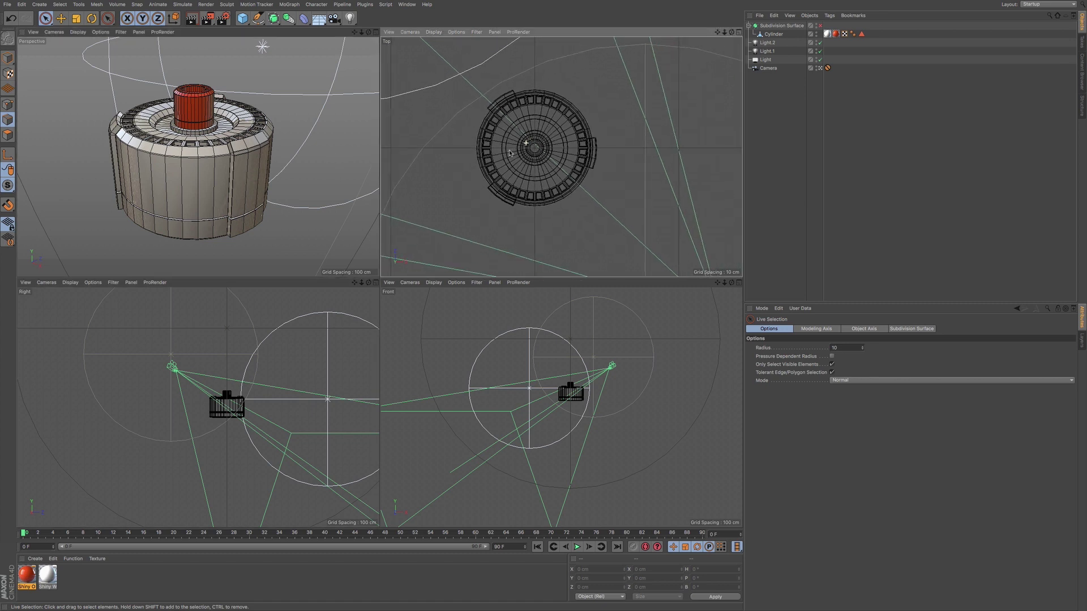
pyautogui.scroll(-4, 499, 158)
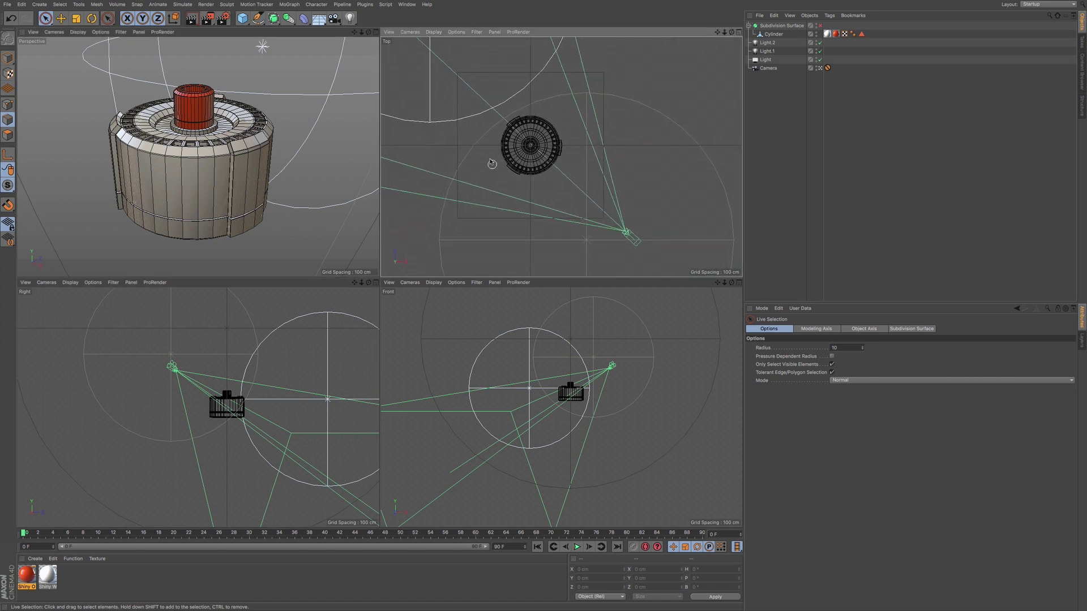
pyautogui.scroll(-2, 542, 144)
pyautogui.scroll(-4, 545, 143)
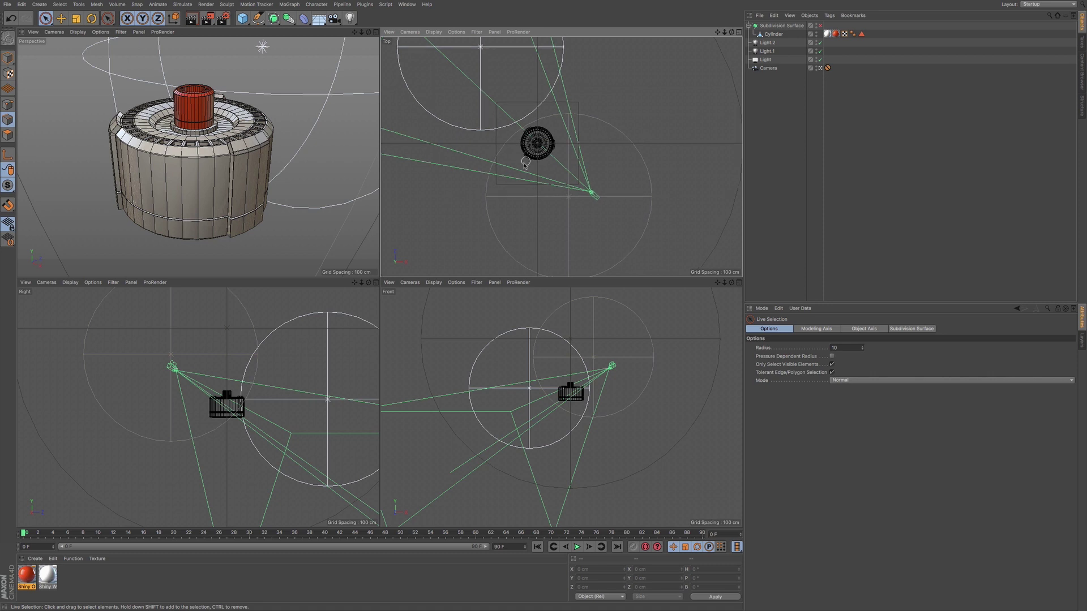
pyautogui.middleClick(277, 187)
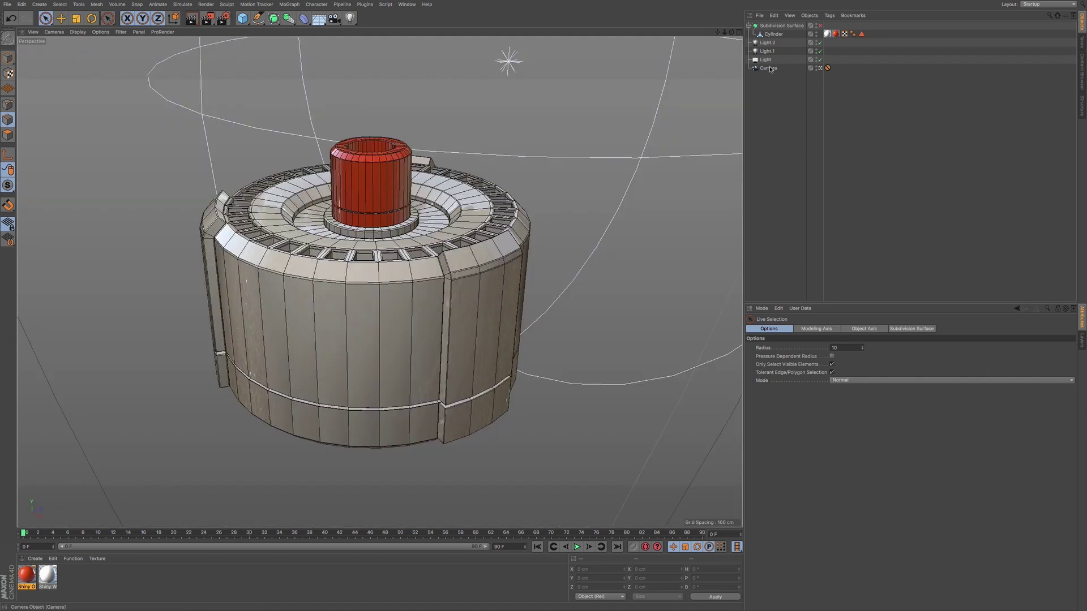
# Show the Camera's protection tag, look through the scene camera, then go back to editor view
pyautogui.click(828, 68)
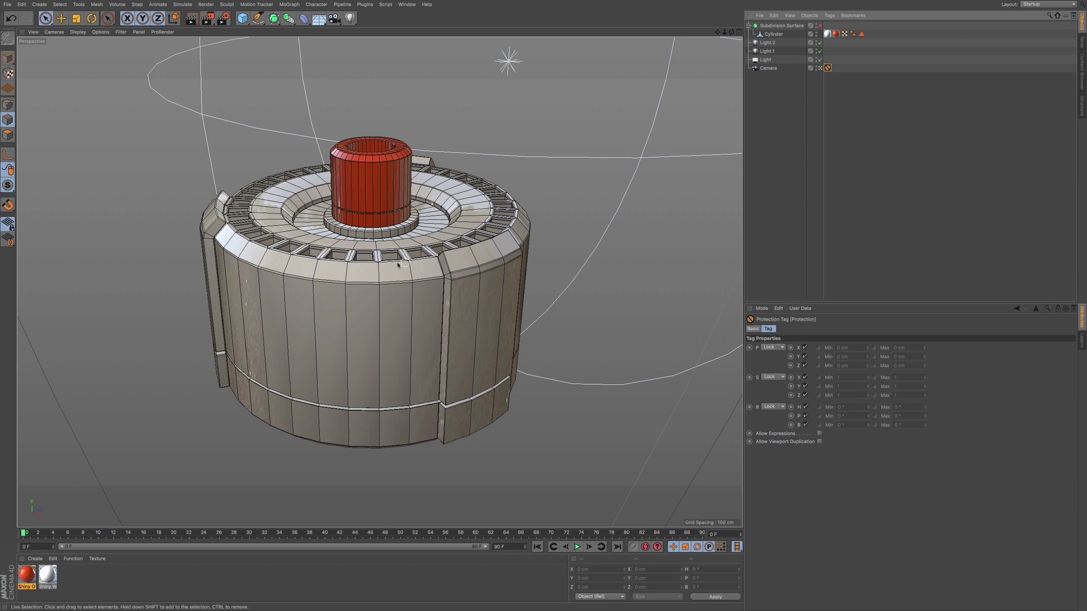
pyautogui.click(818, 68)
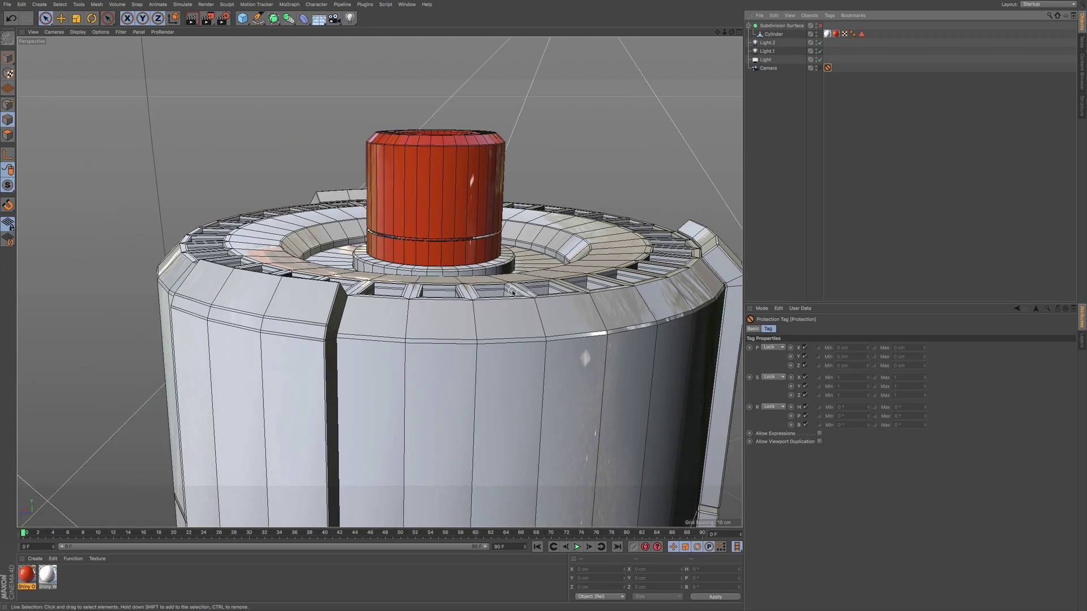
pyautogui.keyDown('alt'); pyautogui.moveTo(512, 292); pyautogui.dragTo(316, 397, button='right'); pyautogui.keyUp('alt')
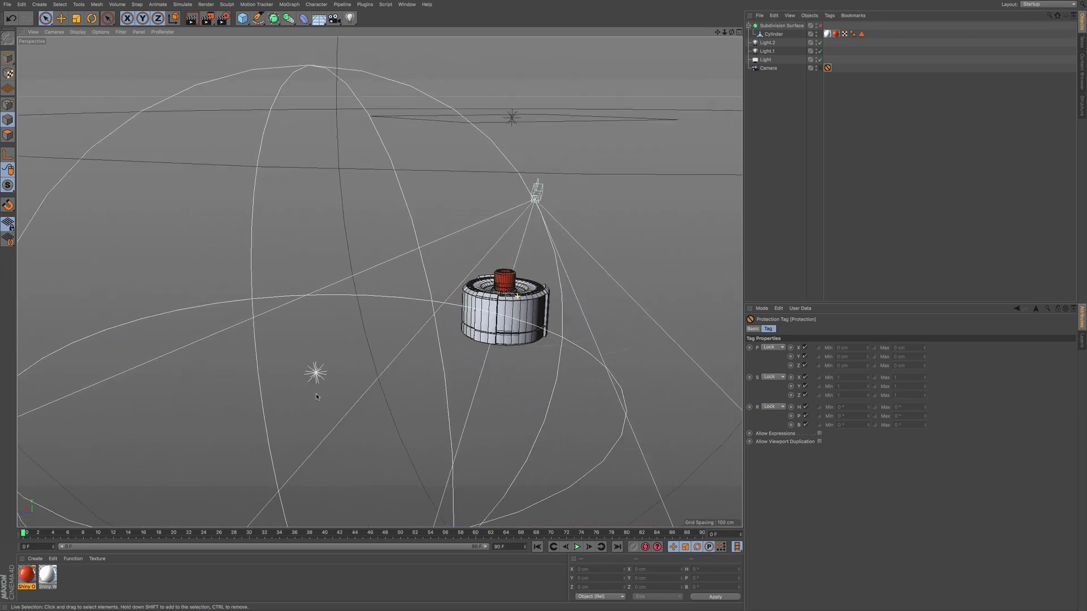
pyautogui.keyDown('alt'); pyautogui.moveTo(316, 395); pyautogui.dragTo(278, 409); pyautogui.keyUp('alt')
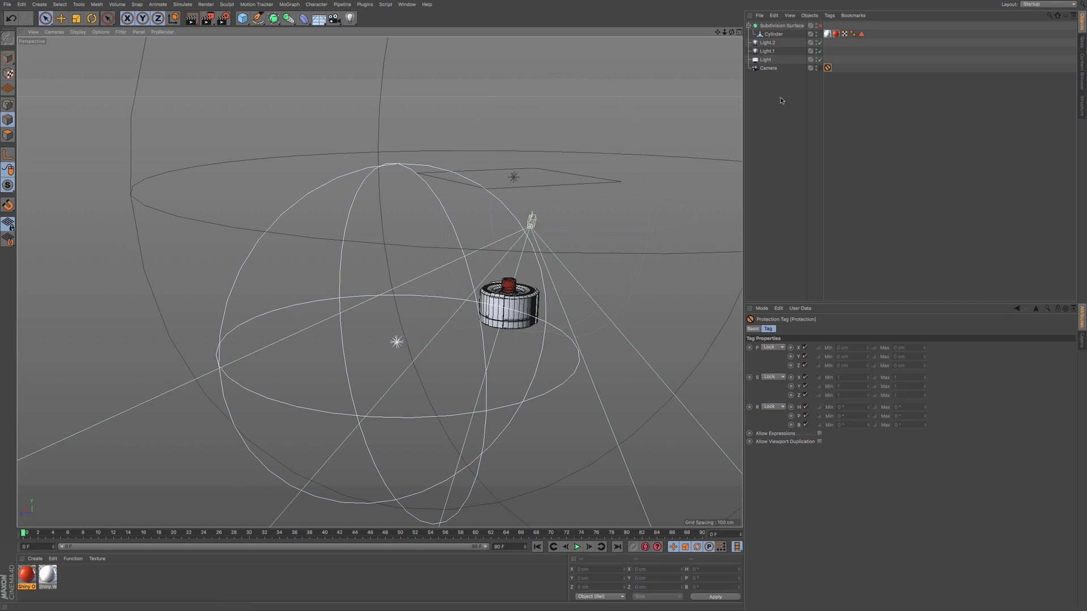
pyautogui.click(820, 68)
pyautogui.click(820, 68)
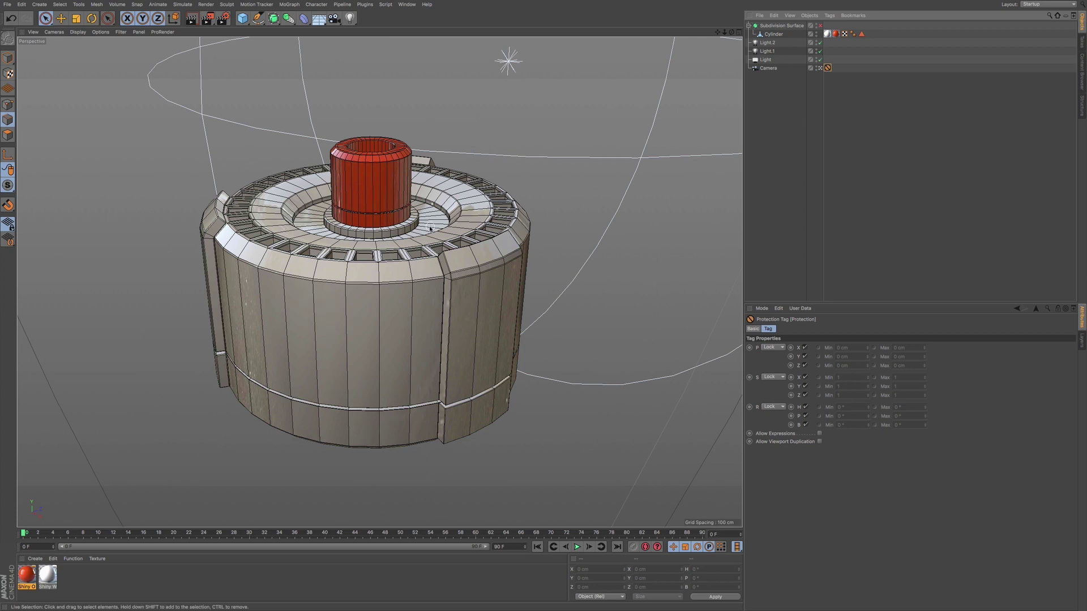
# Open Render Settings, move it aside, and show its Save page with PSD at 8 Bit/Channel
pyautogui.click(223, 19)
pyautogui.moveTo(275, 21); pyautogui.dragTo(594, 168)
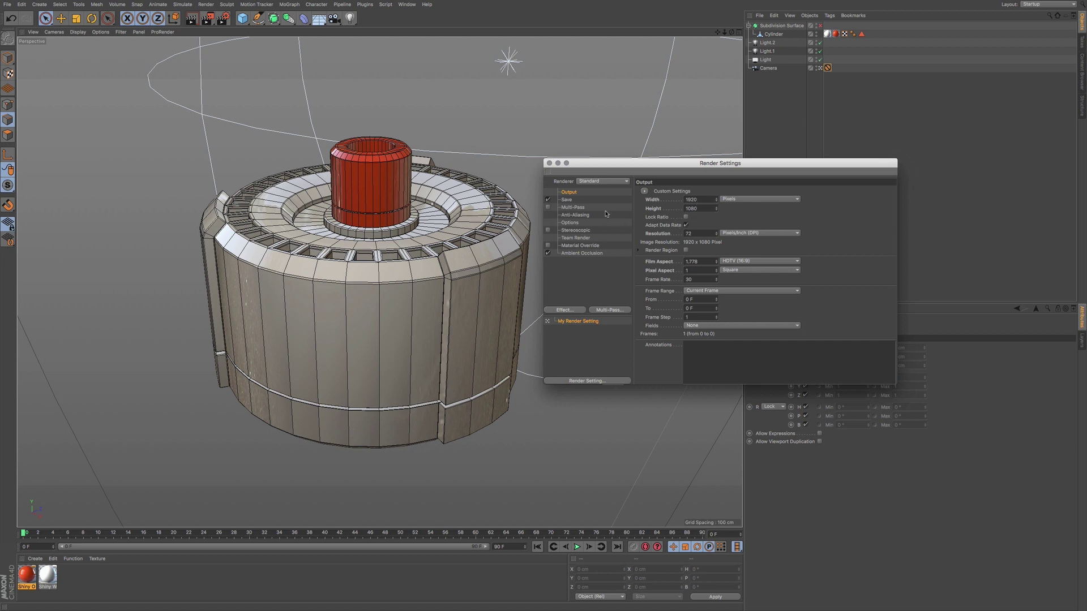
pyautogui.click(567, 200)
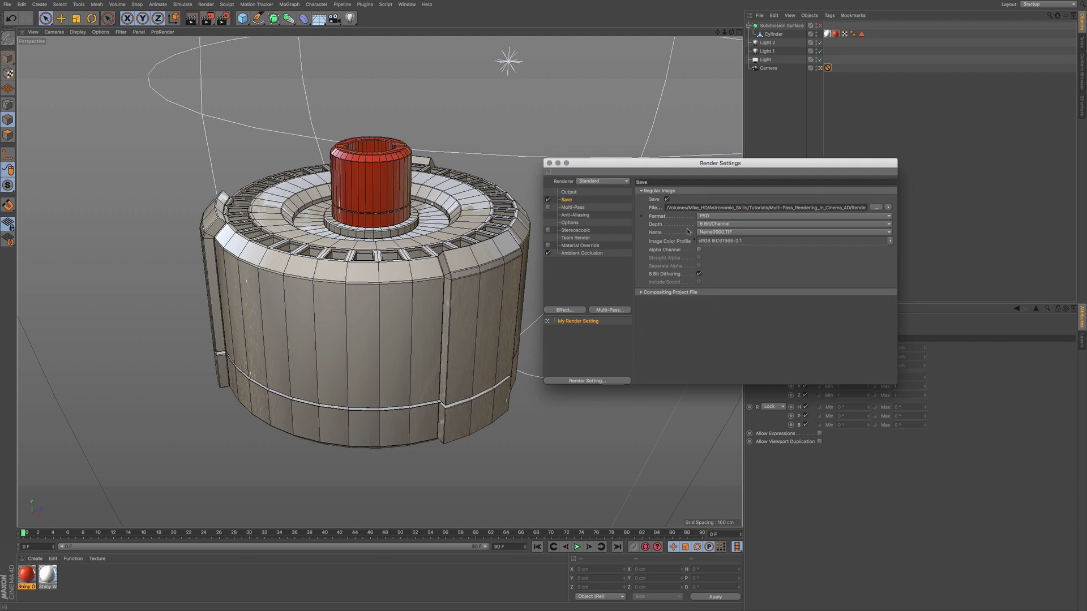
# Enable Multi-Pass, adding a 16 Bit/Channel multi-layer PSD Multi-Pass Image save, without adding effects
pyautogui.click(578, 208)
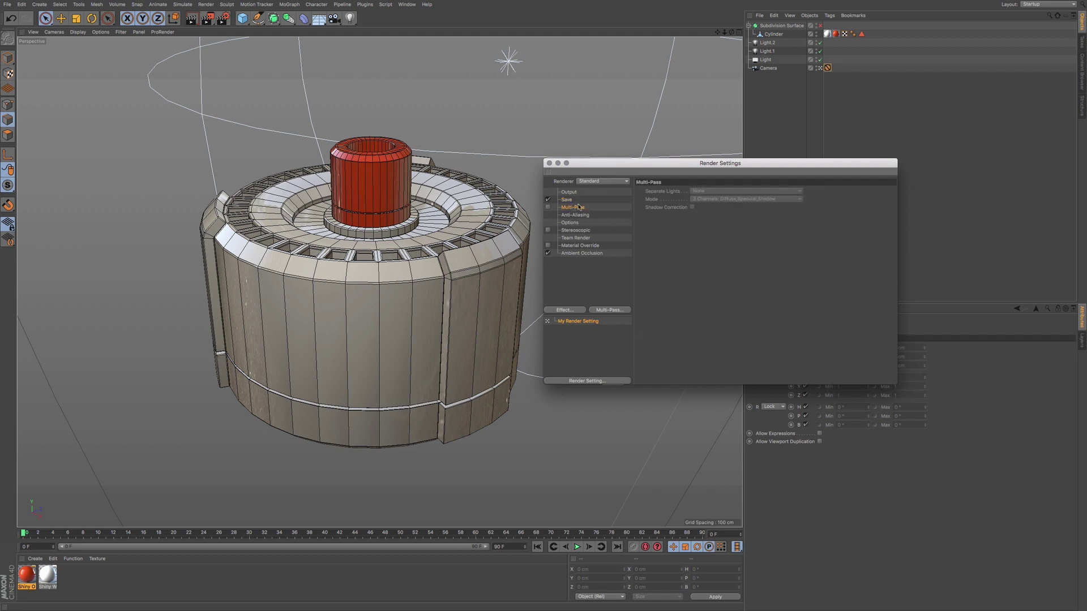
pyautogui.click(548, 207)
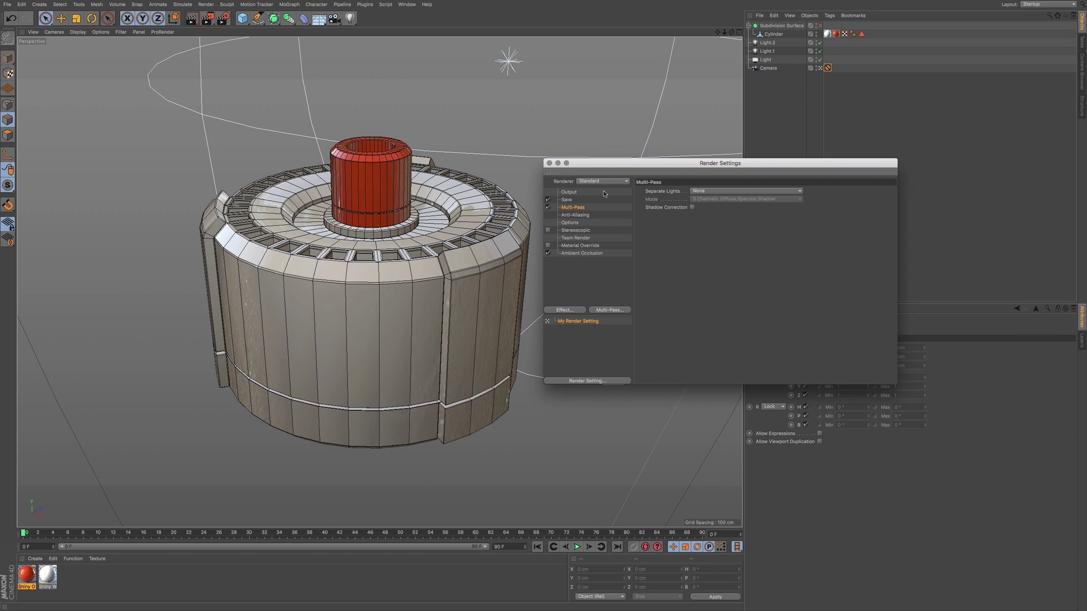
pyautogui.click(572, 311)
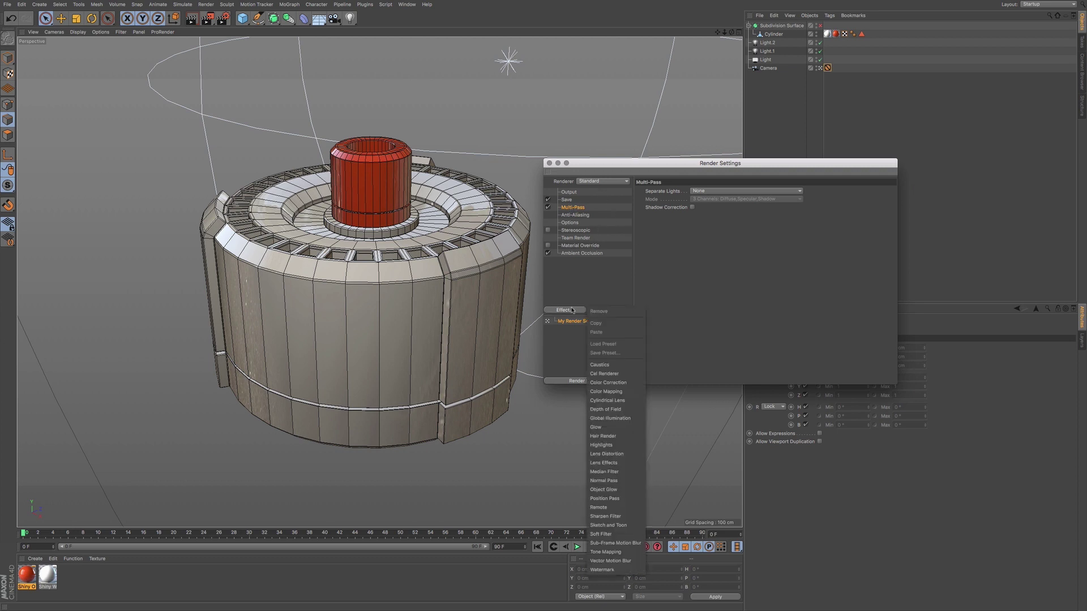
pyautogui.click(579, 271)
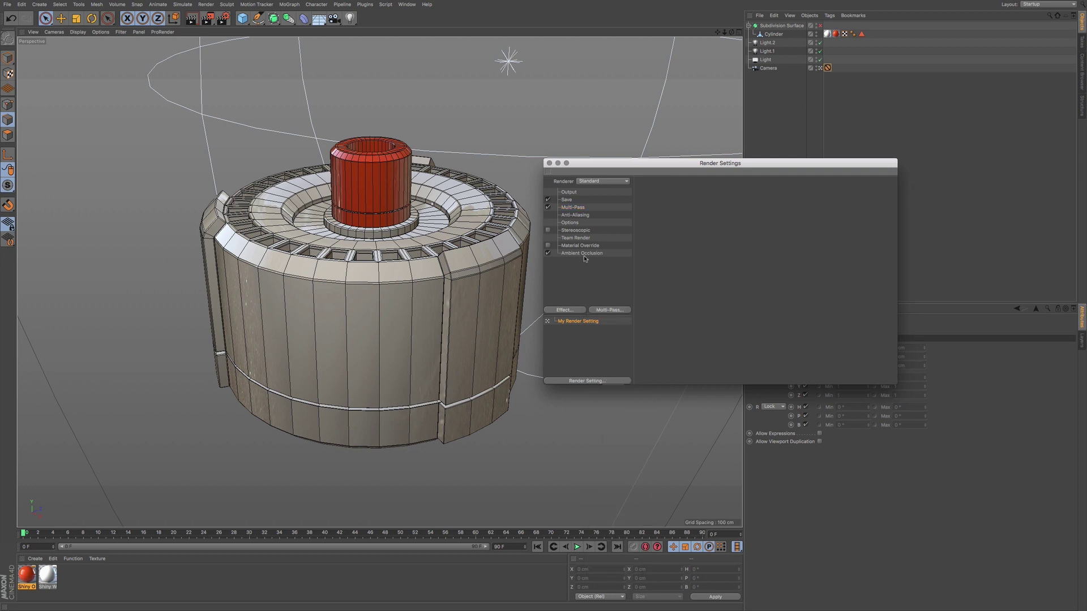
pyautogui.click(573, 207)
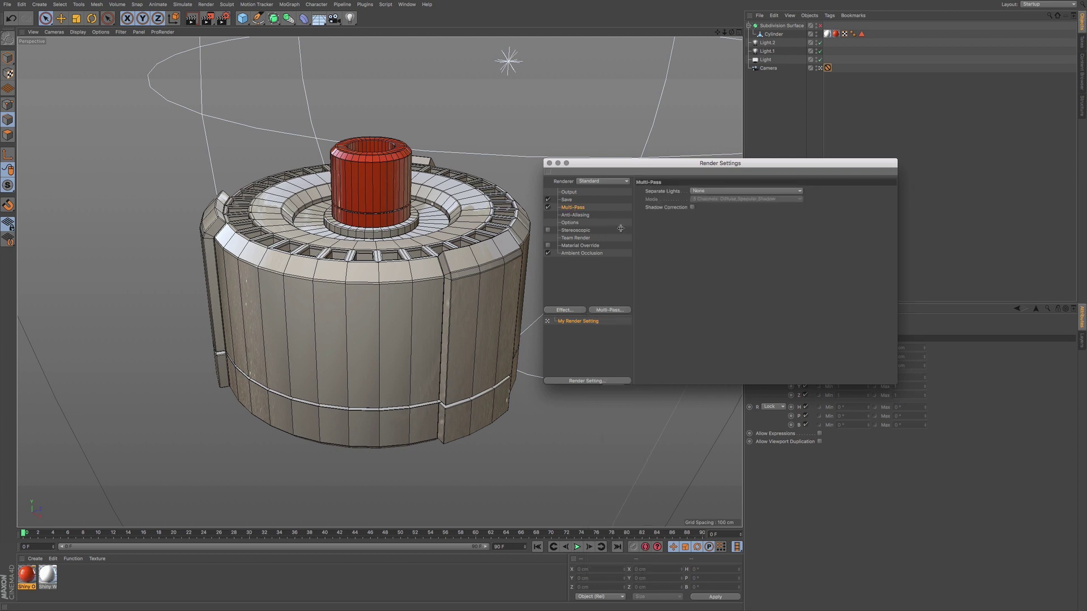
pyautogui.click(569, 201)
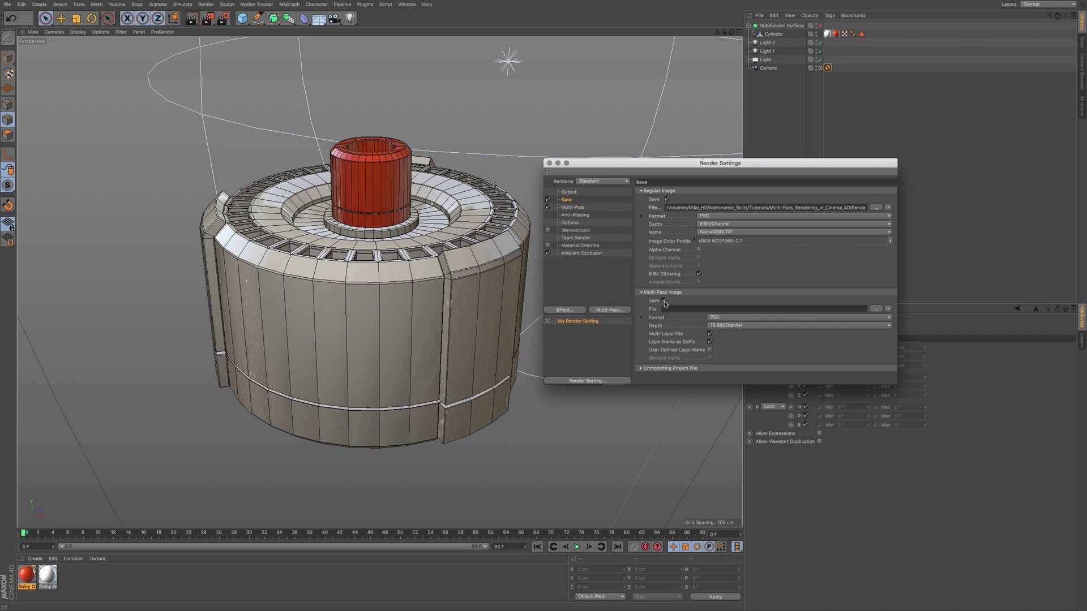
# Turn off Regular Image saving, enlarge the Render Settings window, and show the Multi-Pass page
pyautogui.click(667, 200)
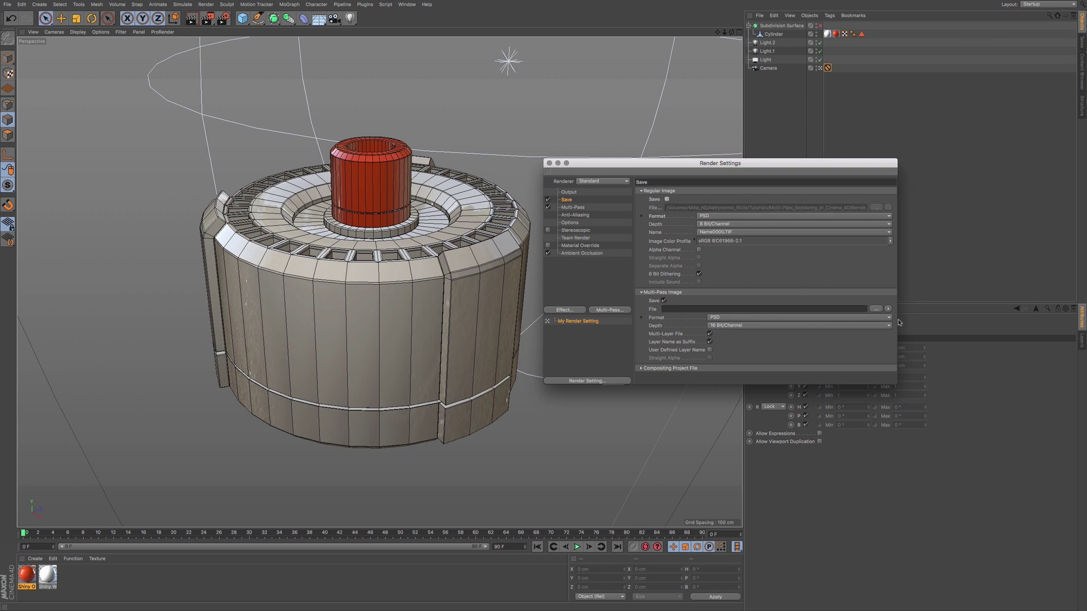
pyautogui.moveTo(897, 384); pyautogui.dragTo(898, 428)
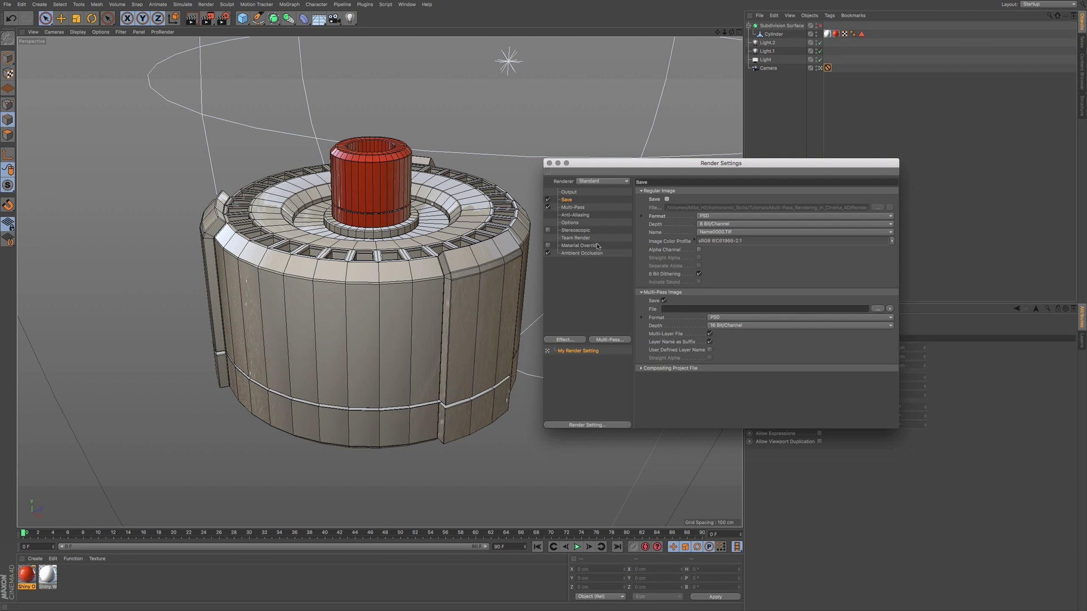
pyautogui.click(574, 207)
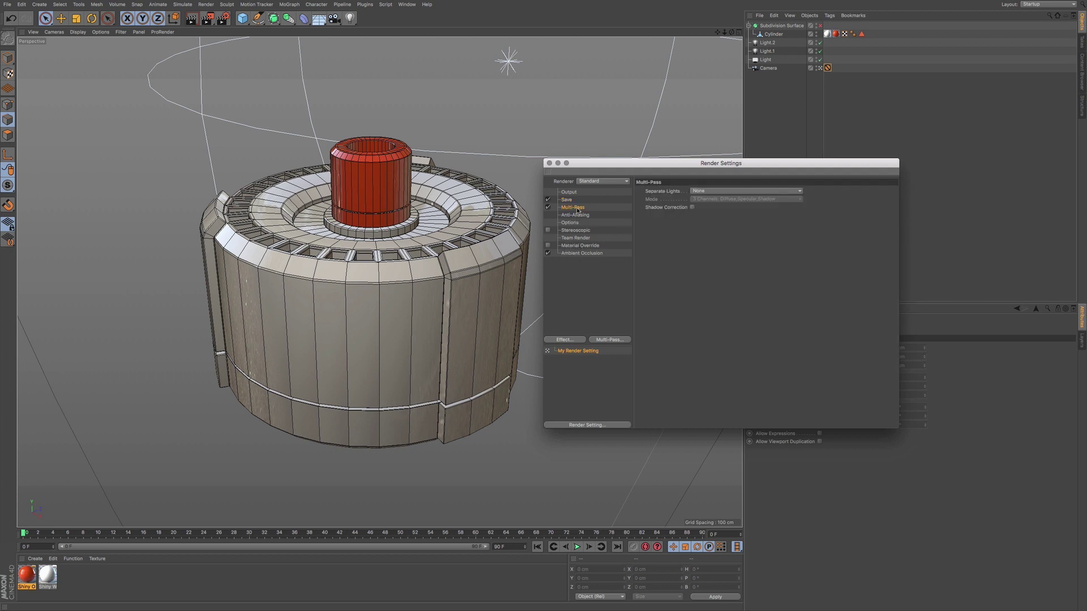
# Set Anti-Aliasing to Best with Min Level 1x1 and Max Level 2x2
pyautogui.click(579, 216)
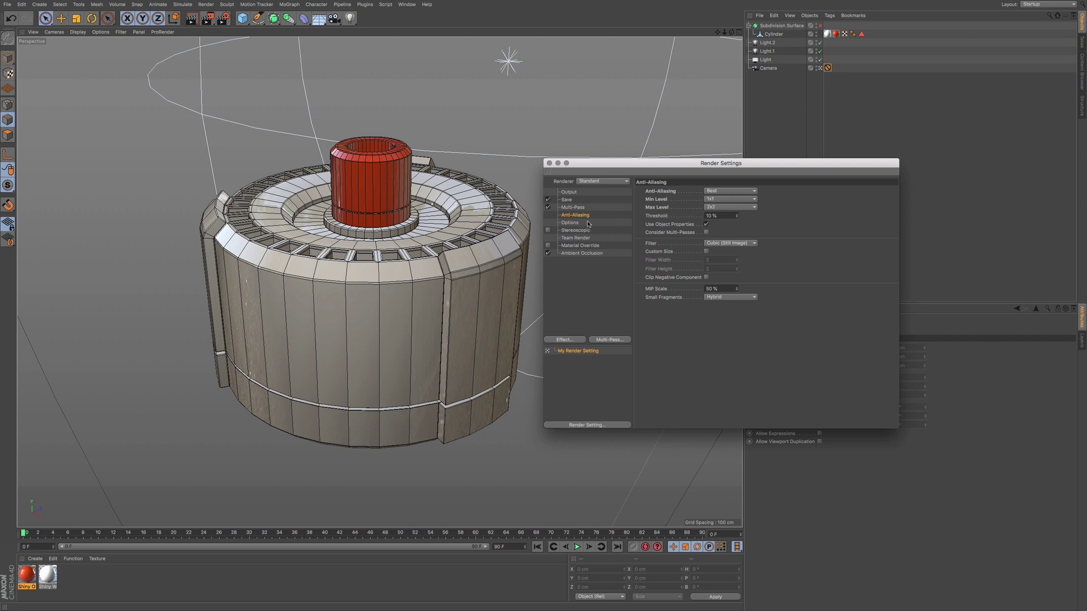
pyautogui.click(716, 193)
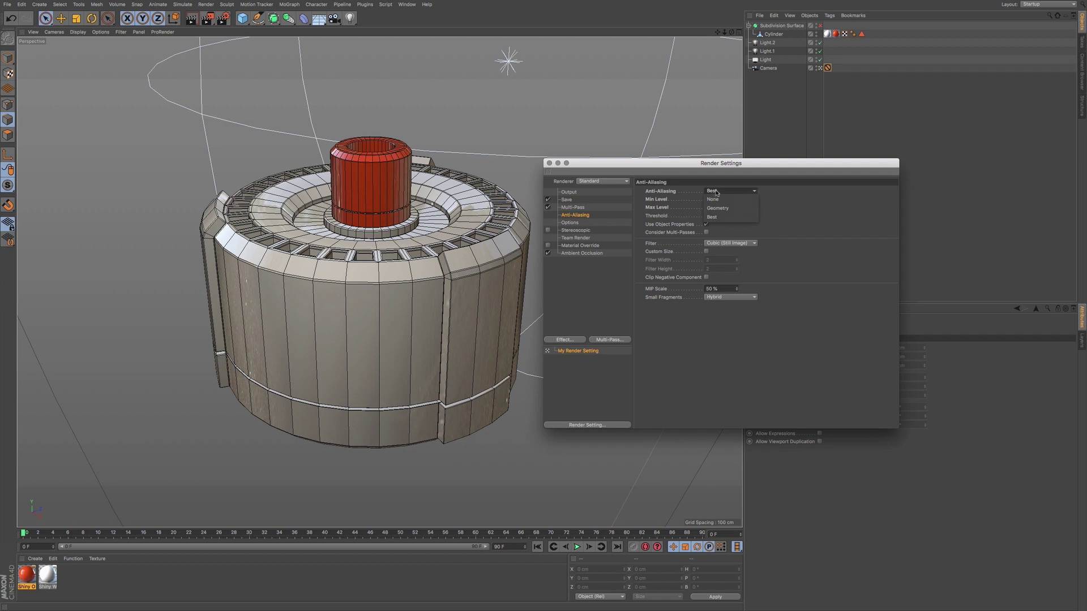
pyautogui.click(693, 196)
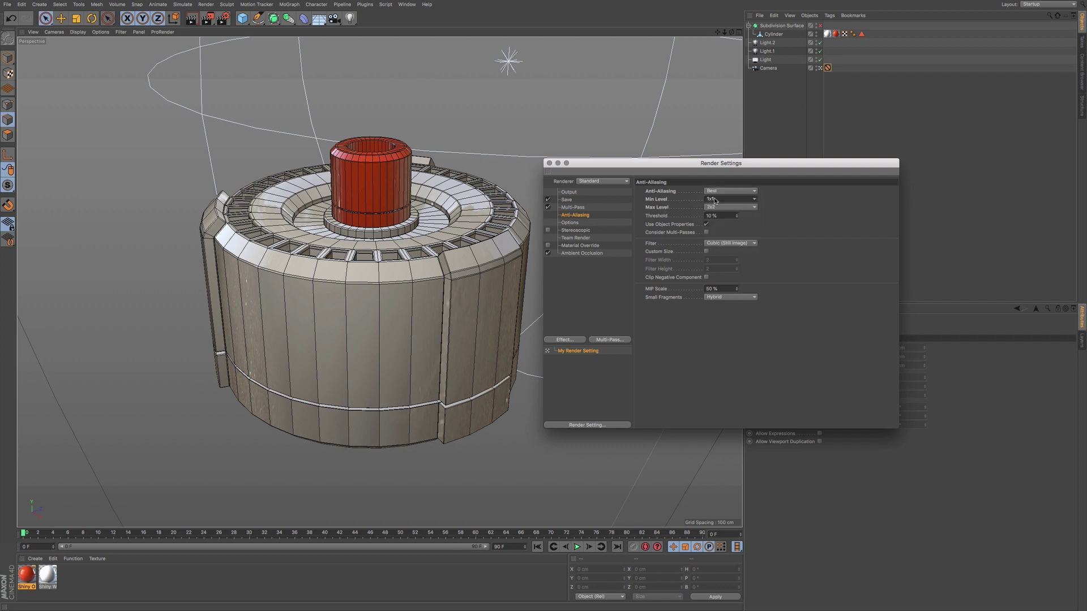
pyautogui.click(714, 207)
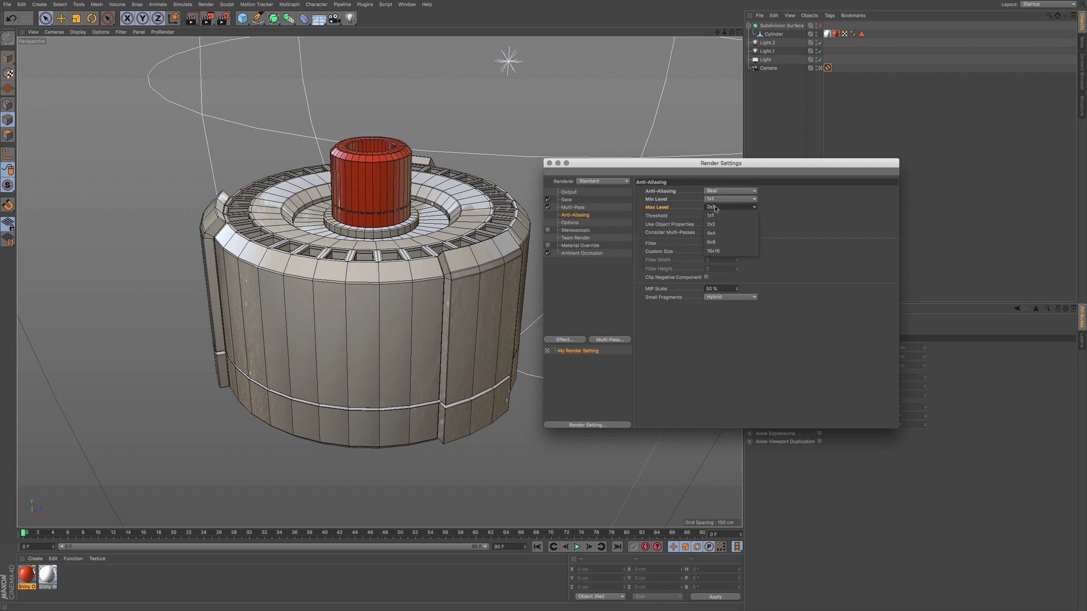
pyautogui.click(721, 208)
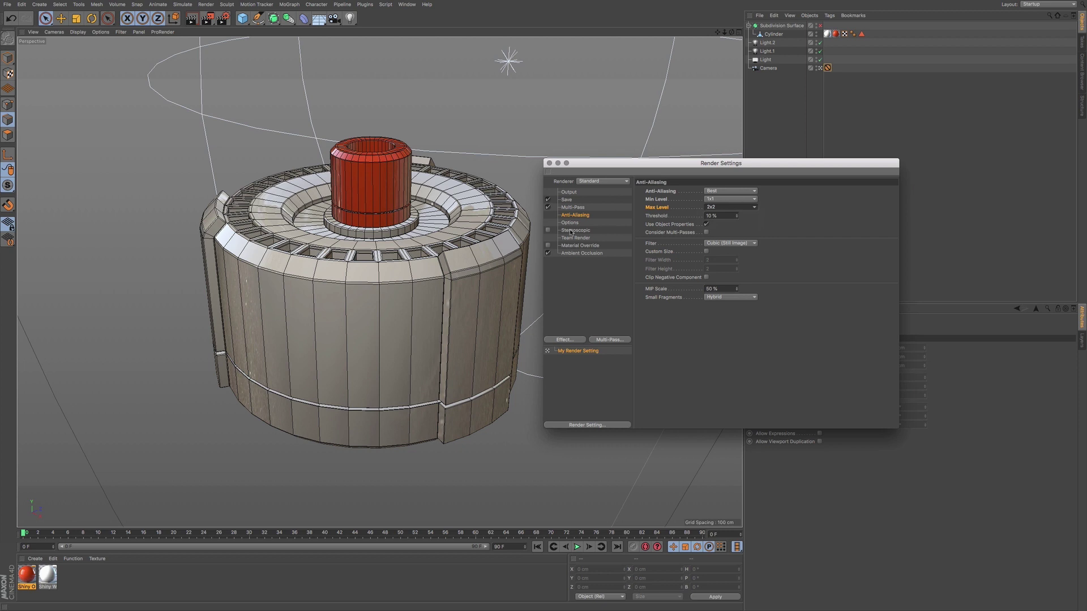
# Add all image-layer passes with Add Image Layers, enlarge the window, and show the Save page
pyautogui.click(606, 340)
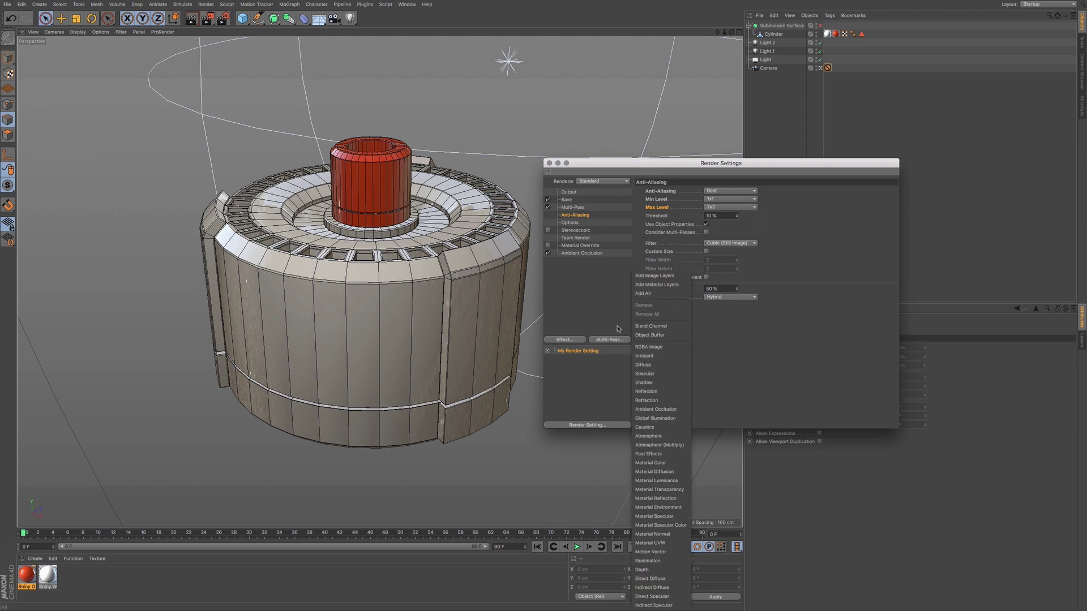
pyautogui.click(677, 277)
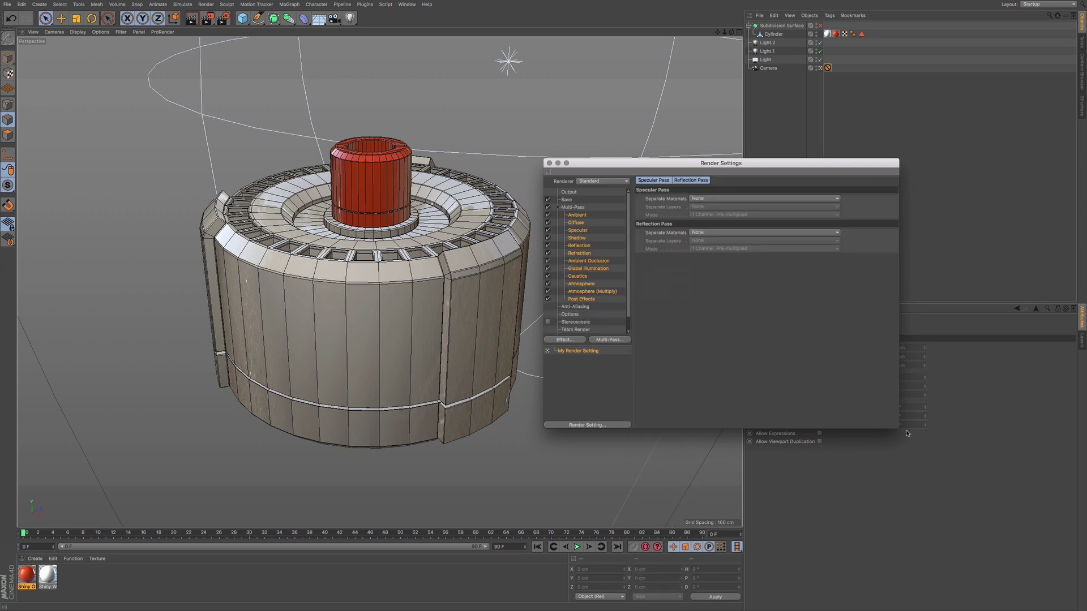
pyautogui.moveTo(899, 428); pyautogui.dragTo(906, 450)
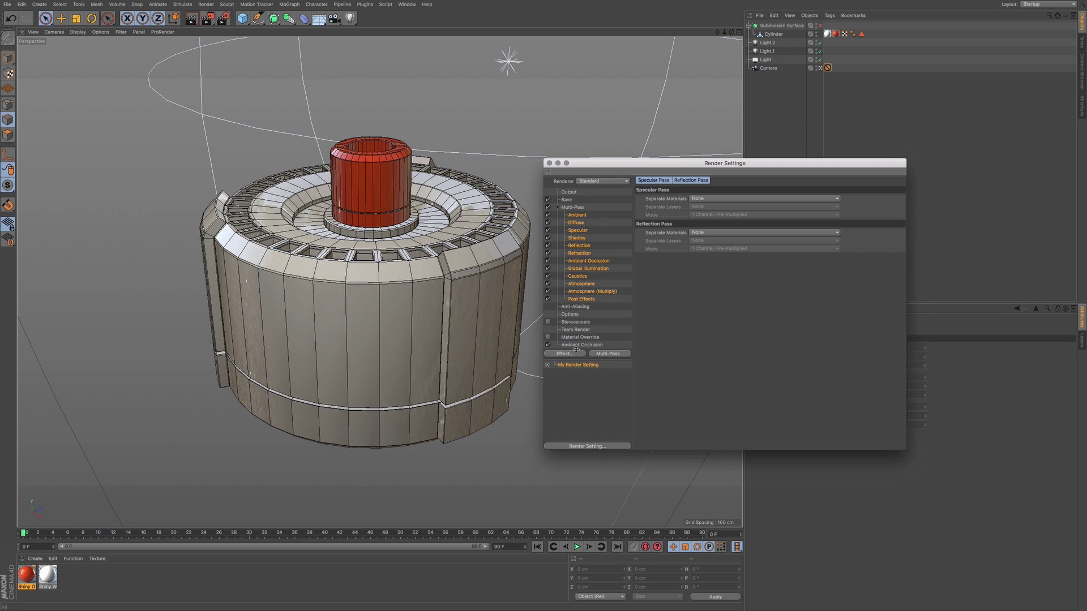
pyautogui.click(568, 200)
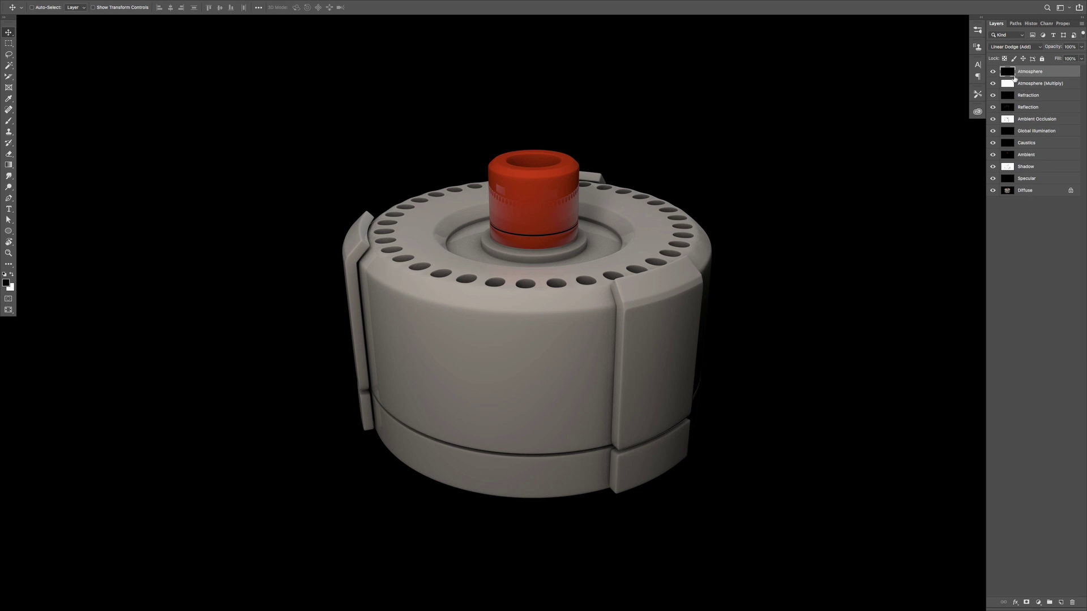
# Compare and hide the Atmosphere, Refraction, Reflection and Ambient Occlusion pass layers
pyautogui.click(992, 72)
pyautogui.moveTo(992, 95); pyautogui.dragTo(994, 106)
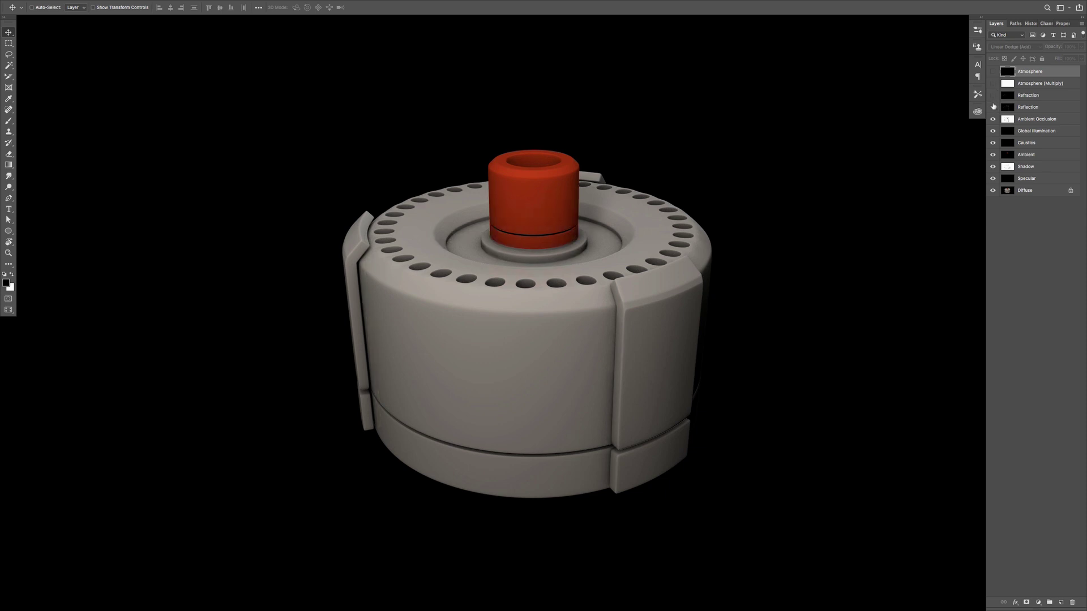
pyautogui.click(993, 107)
pyautogui.click(992, 107)
pyautogui.click(992, 107)
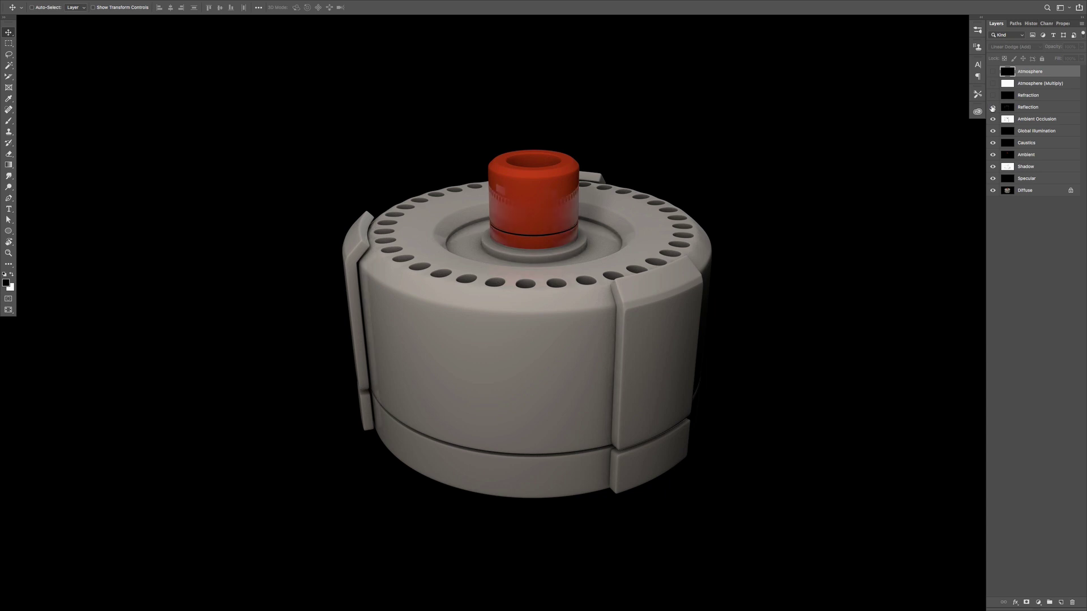
pyautogui.click(992, 106)
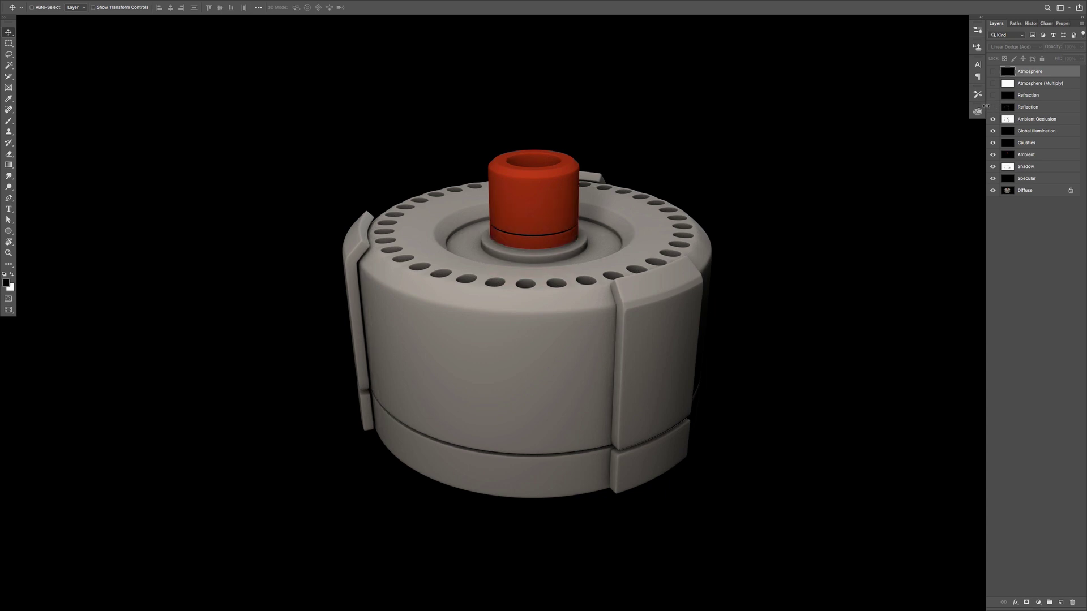
pyautogui.click(993, 119)
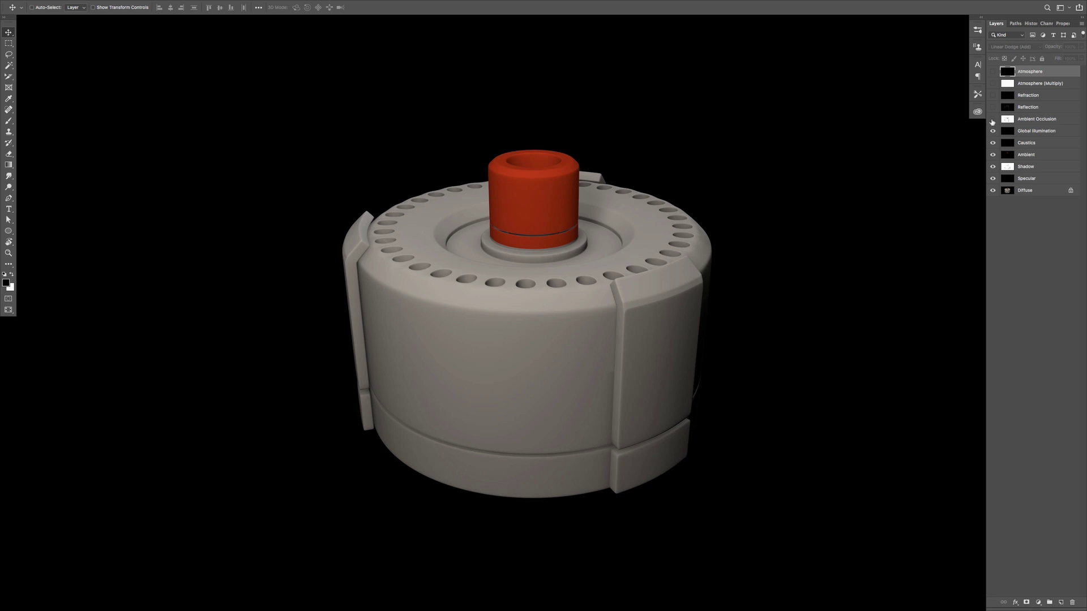
pyautogui.click(992, 120)
pyautogui.click(991, 121)
pyautogui.click(992, 120)
pyautogui.click(992, 120)
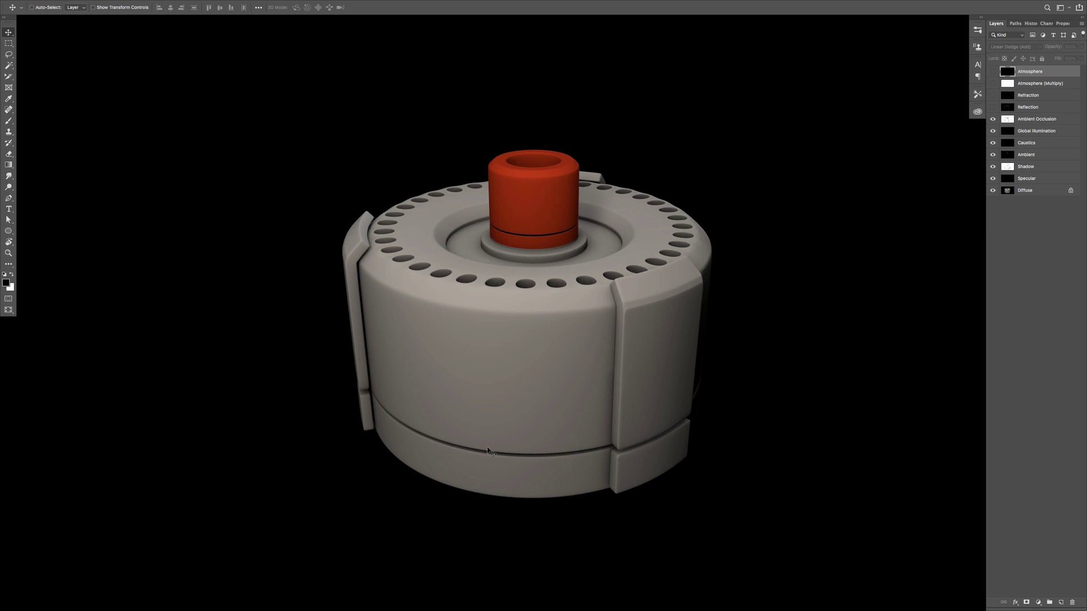
pyautogui.click(992, 119)
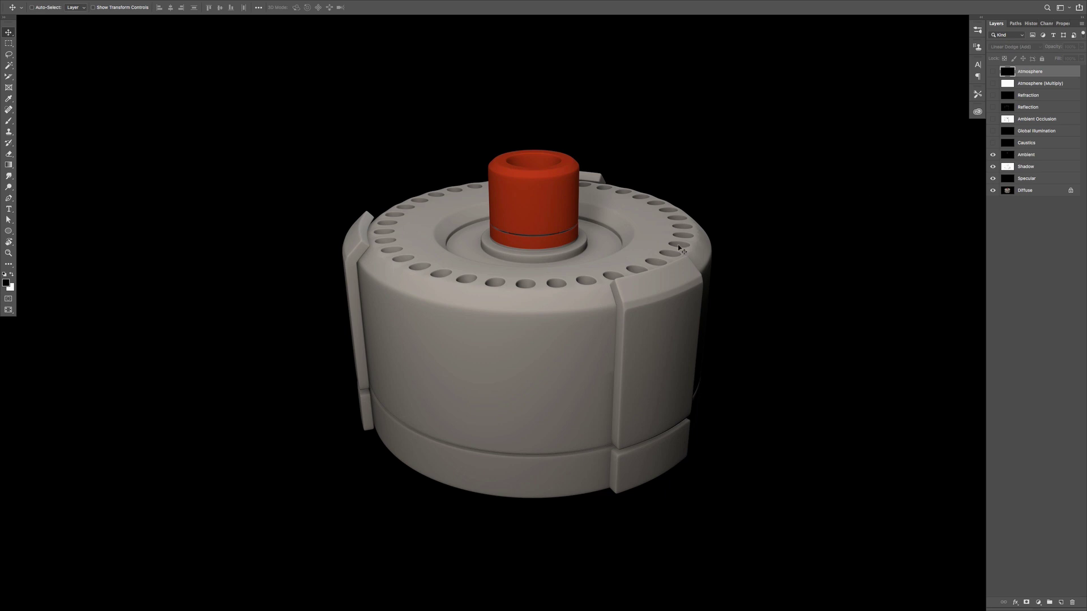
# Compare and hide the Ambient and Shadow passes, leaving the Diffuse layer selected and visible
pyautogui.click(993, 154)
pyautogui.click(992, 155)
pyautogui.click(992, 155)
pyautogui.click(992, 155)
pyautogui.click(992, 156)
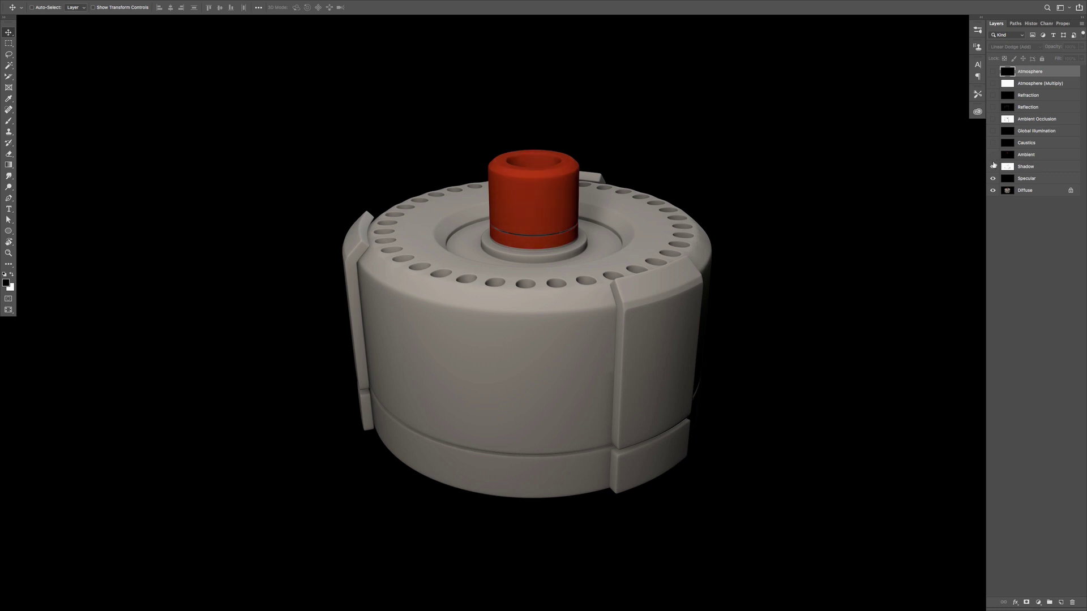
pyautogui.click(993, 167)
pyautogui.click(992, 167)
pyautogui.click(992, 167)
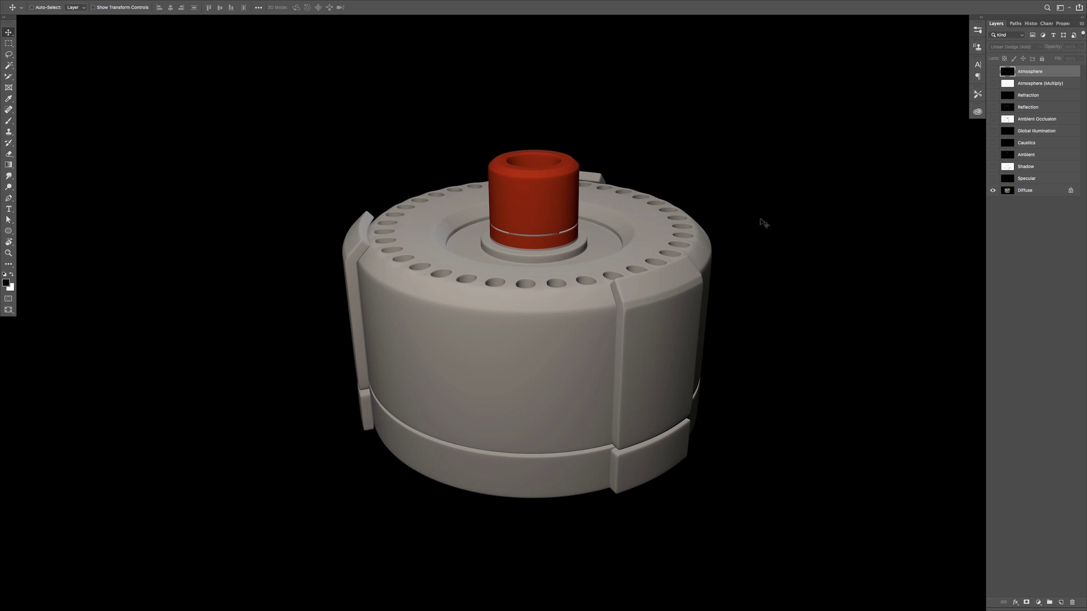
pyautogui.click(1030, 190)
pyautogui.click(992, 191)
pyautogui.click(992, 190)
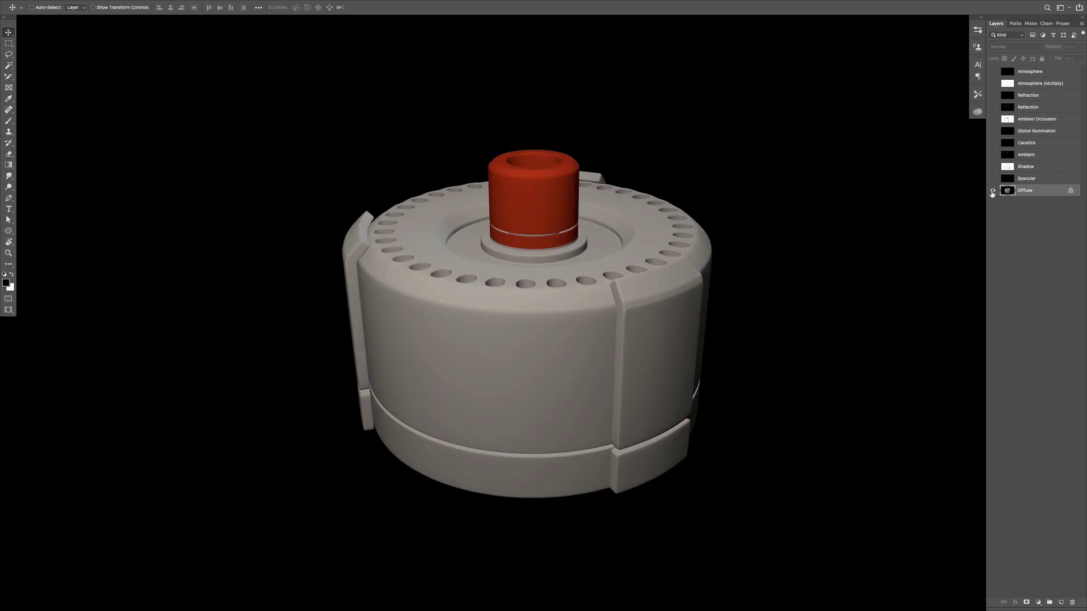
# Unlock Diffuse as Layer 0, duplicate it as a hidden Layer 0 copy, then select Layer 0
pyautogui.keyDown('alt'); pyautogui.doubleClick(1041, 193); pyautogui.keyUp('alt')
pyautogui.keyDown('alt'); pyautogui.moveTo(1042, 192); pyautogui.dragTo(1044, 206); pyautogui.keyUp('alt')
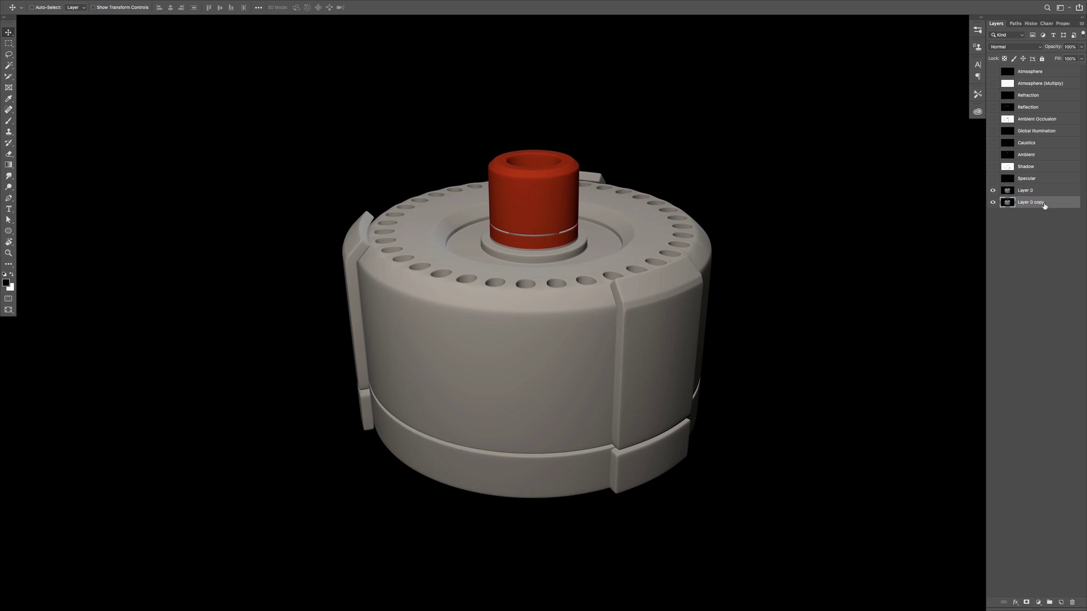
pyautogui.click(993, 203)
pyautogui.click(1034, 191)
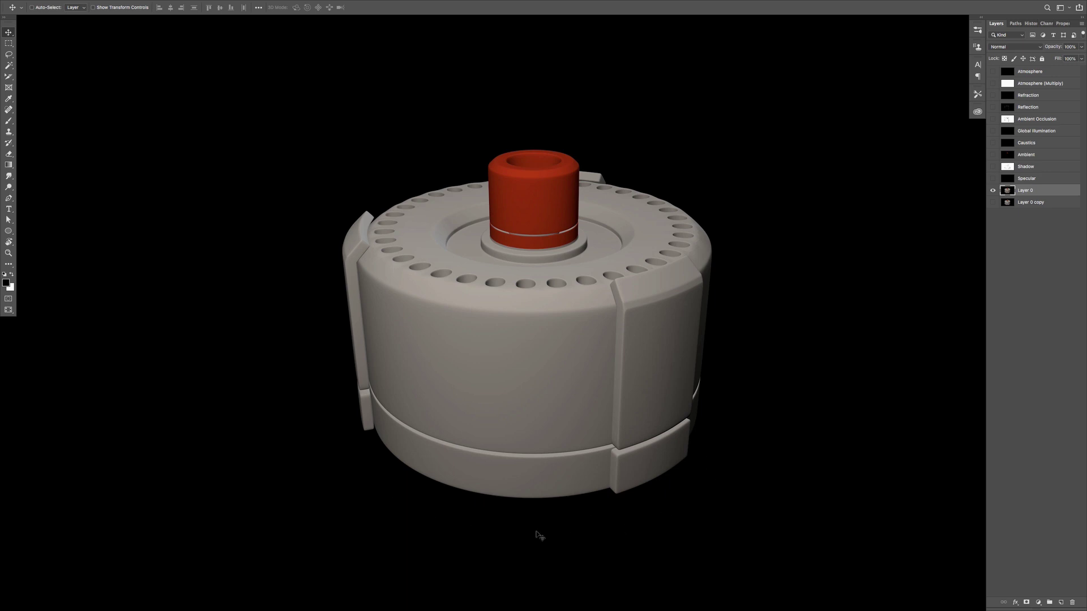
pyautogui.click(991, 191)
# Show Layer 0, Magic Wand its black background at Tolerance 12, deselect, and open Levels
pyautogui.click(992, 191)
pyautogui.press('w')
pyautogui.click(772, 293)
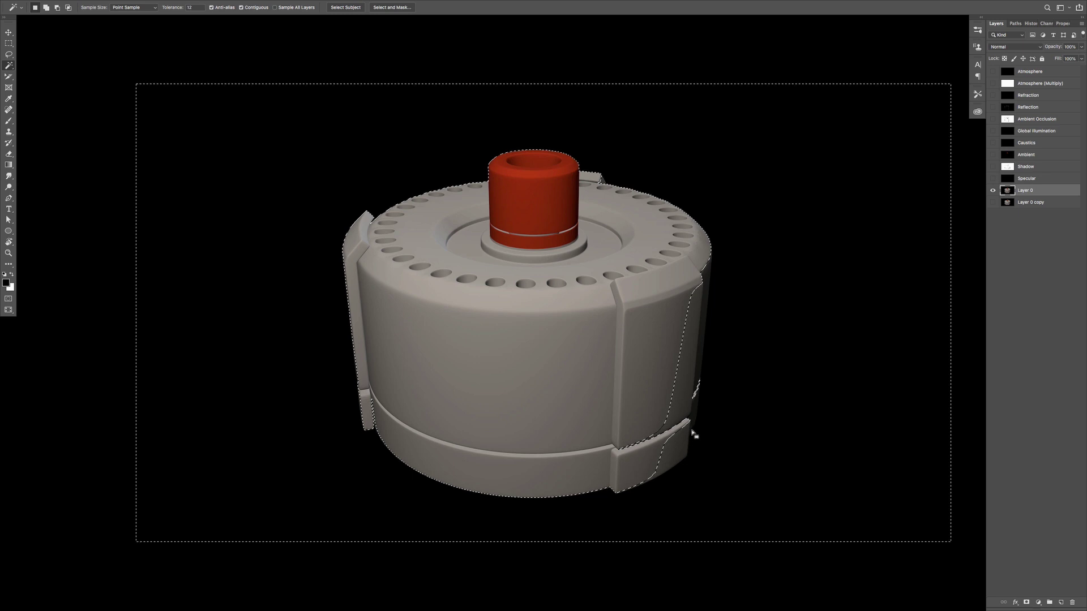
pyautogui.click(189, 8)
pyautogui.hotkey('ctrl', 'd')
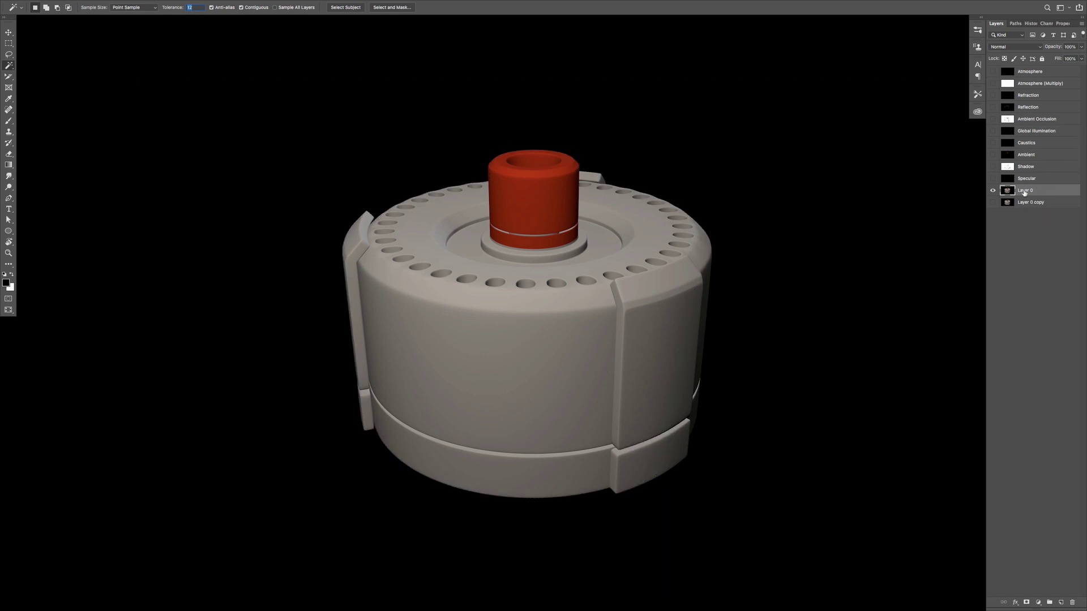
pyautogui.hotkey('ctrl', 'l')
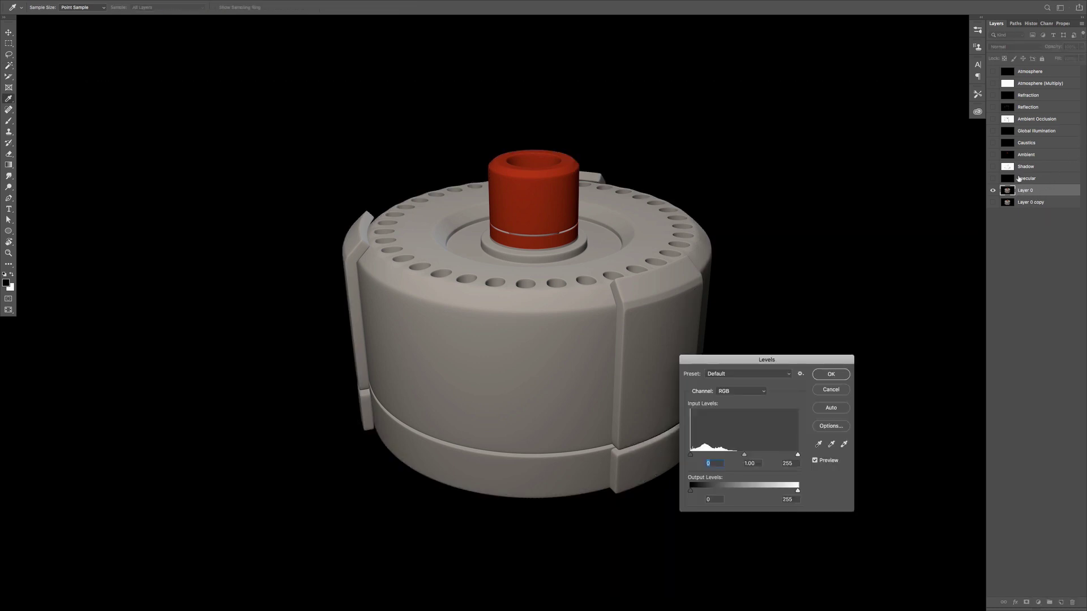
# Apply Levels with the white input at 113, then select and deselect the black background
pyautogui.moveTo(797, 456); pyautogui.dragTo(713, 455)
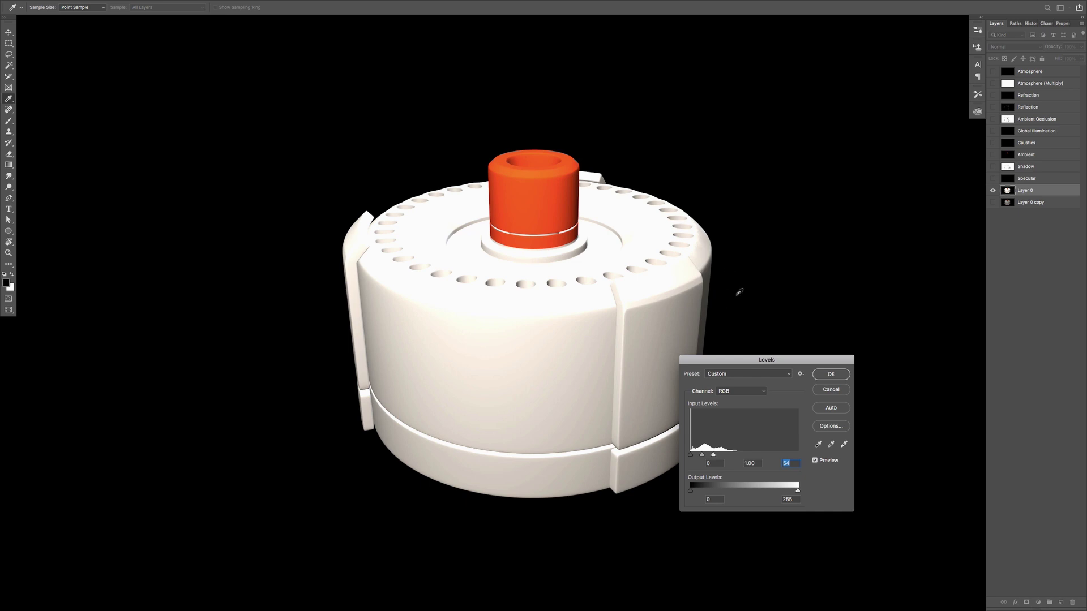
pyautogui.click(815, 374)
pyautogui.press('w')
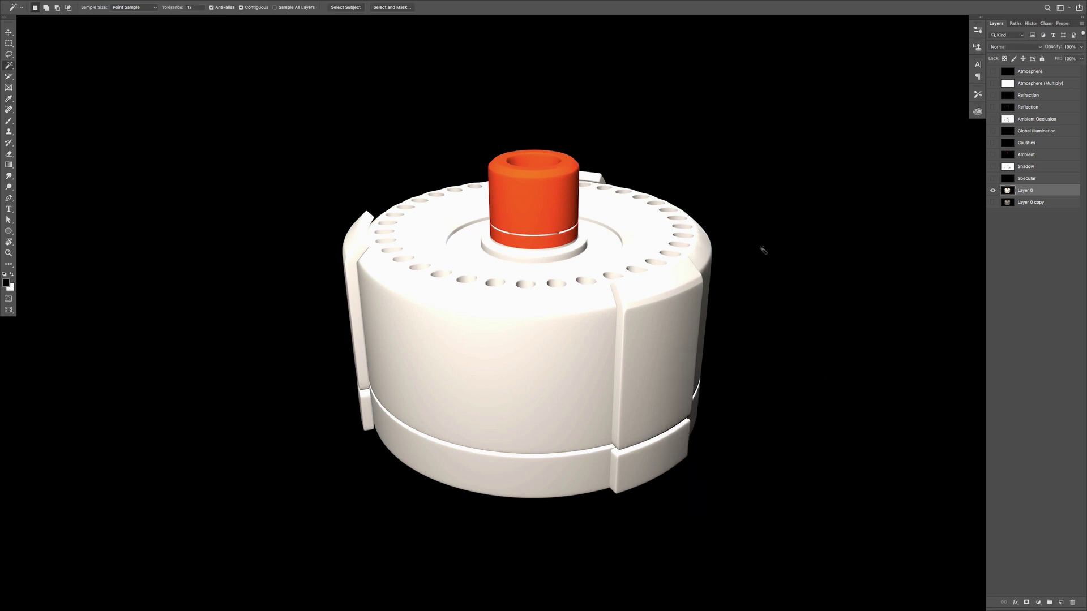
pyautogui.click(764, 250)
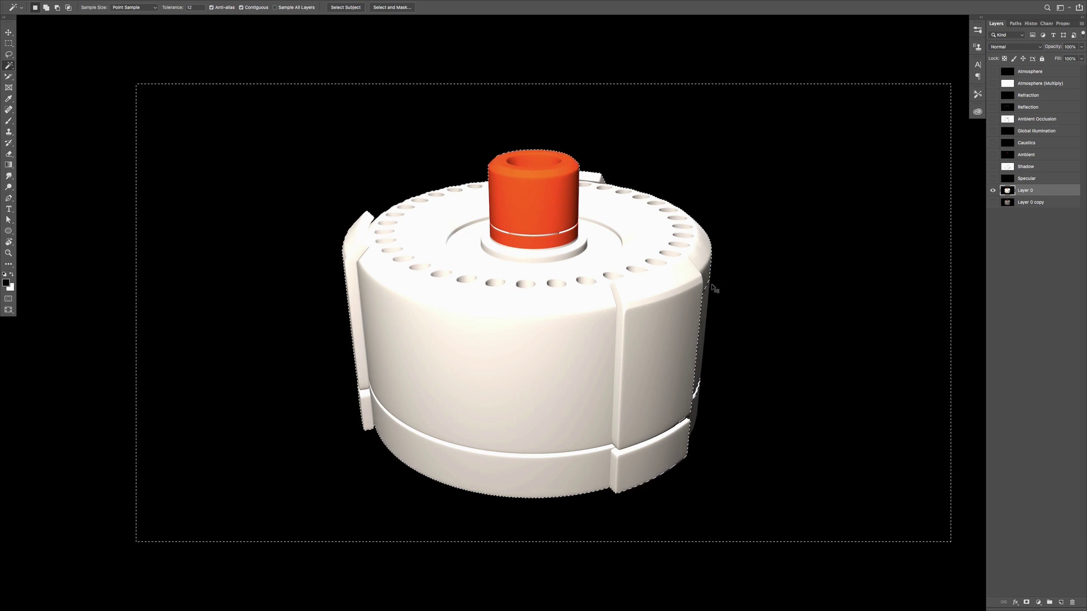
pyautogui.press('super+d')
# Apply a second Levels with white input 28, then Magic Wand select the black background
pyautogui.press('super+l')
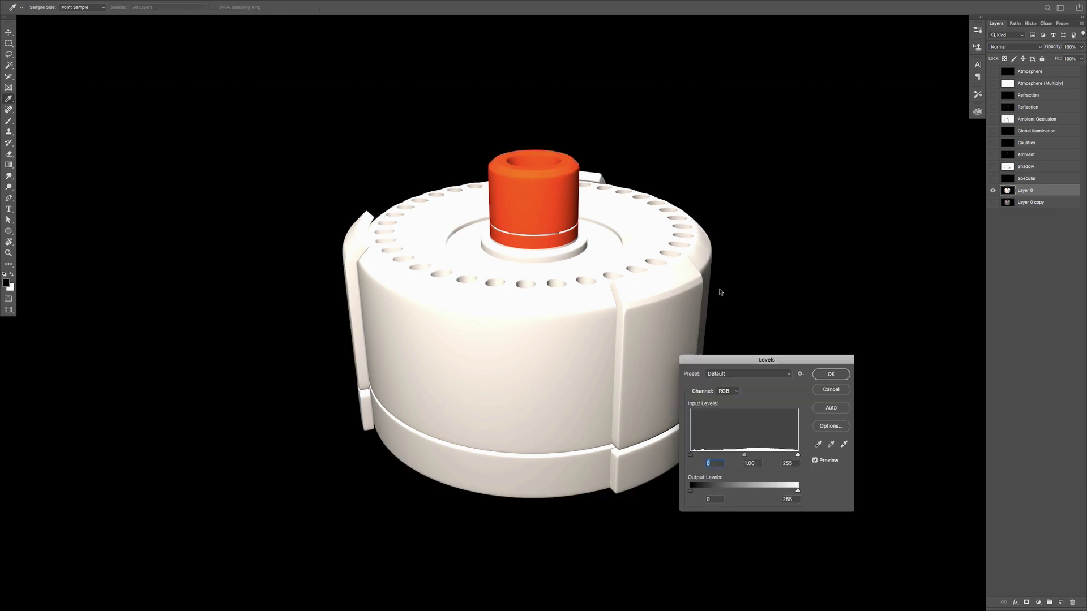
pyautogui.moveTo(796, 456); pyautogui.dragTo(695, 451)
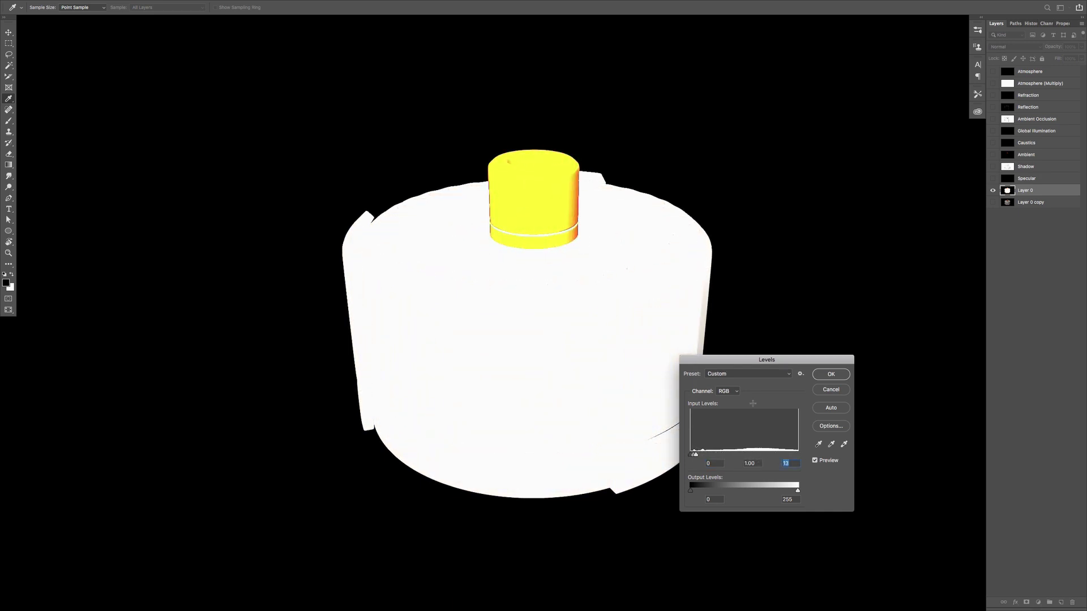
pyautogui.click(833, 373)
pyautogui.press('w')
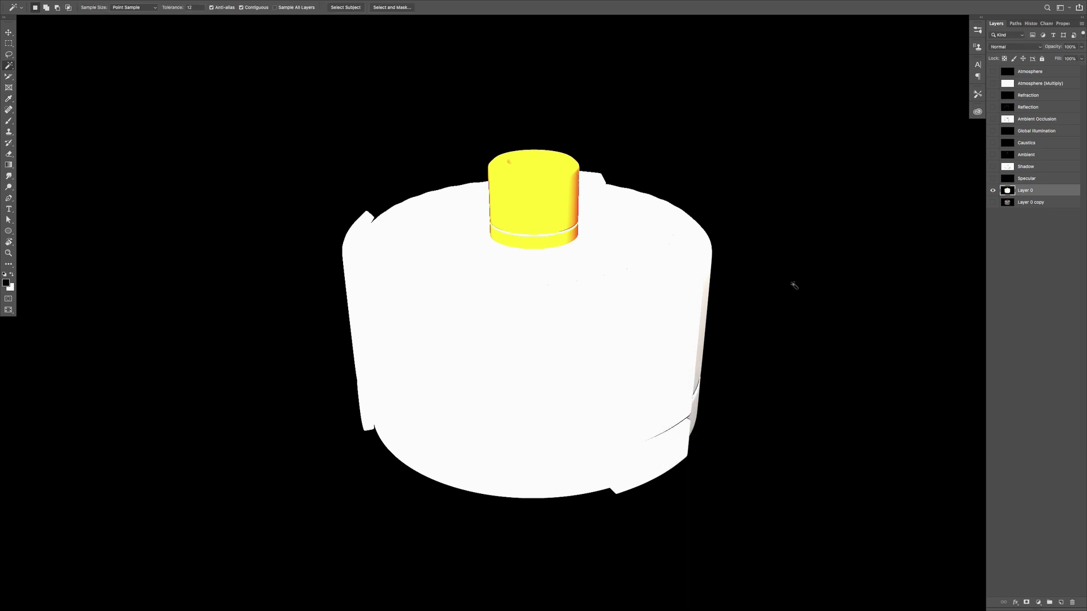
pyautogui.click(791, 293)
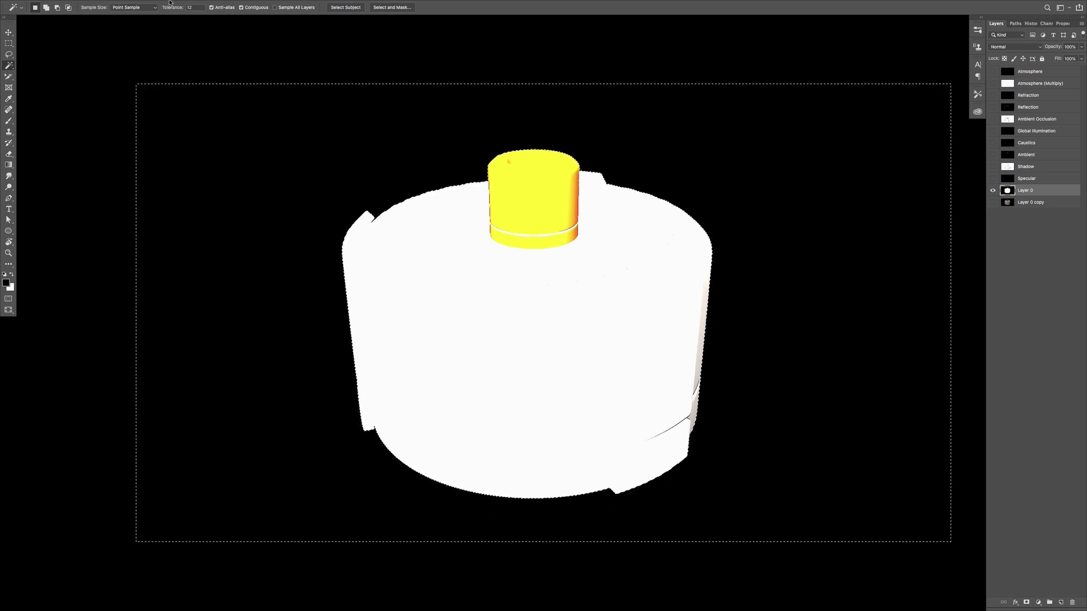
# Expand the selection by 1 px and delete the black background from Layer 0
pyautogui.press('f')
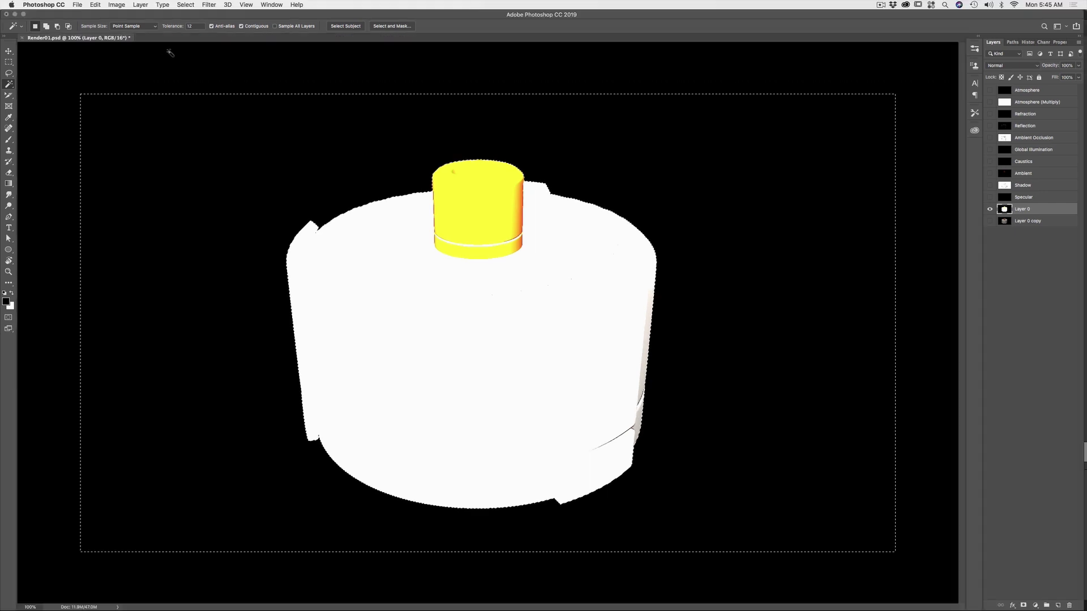
pyautogui.click(185, 5)
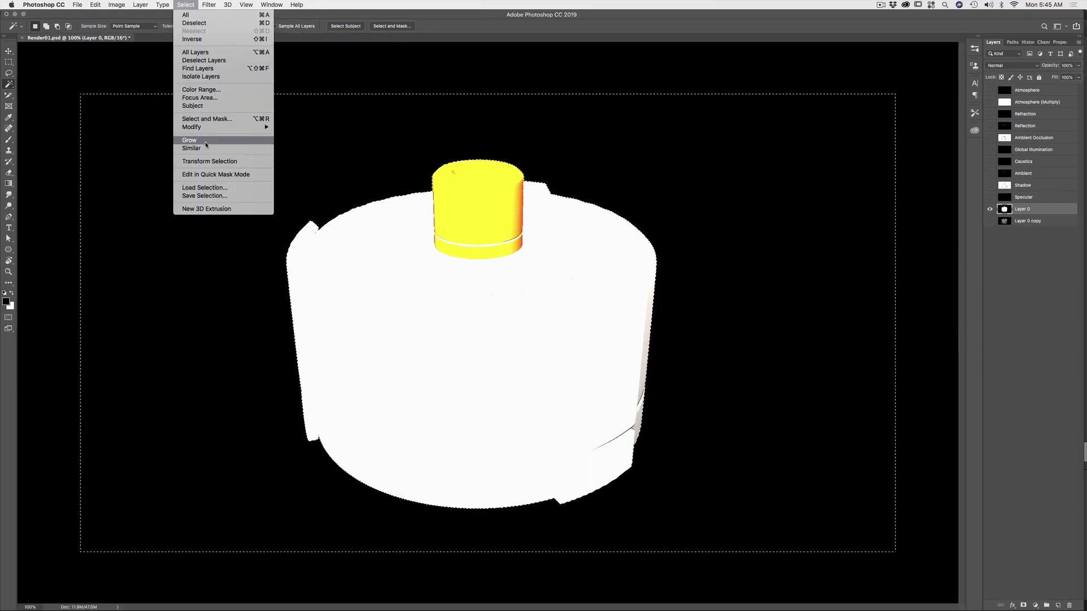
pyautogui.moveTo(206, 126)
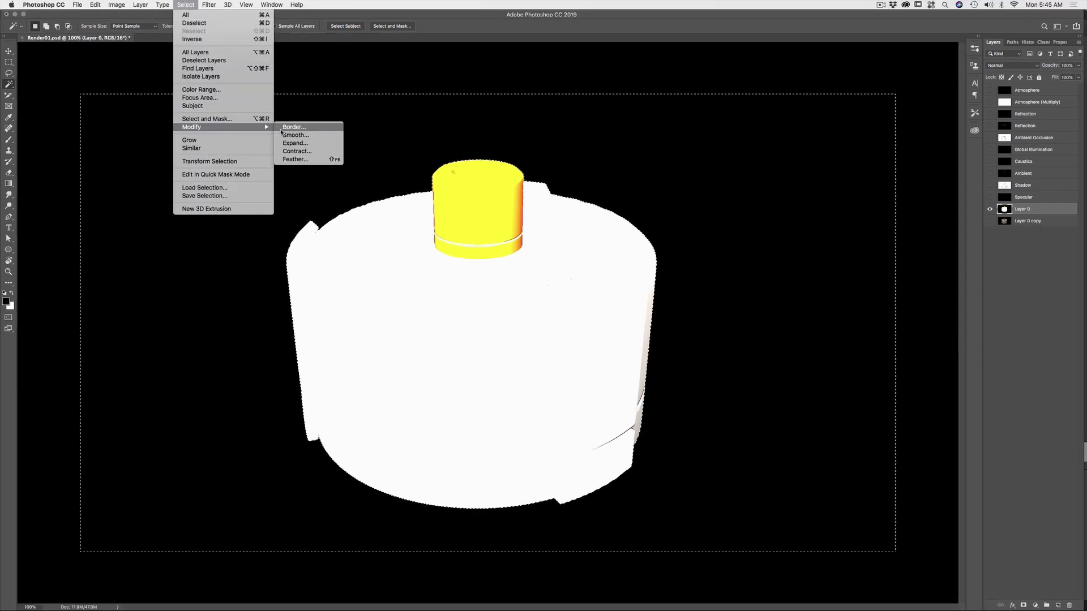
pyautogui.click(293, 143)
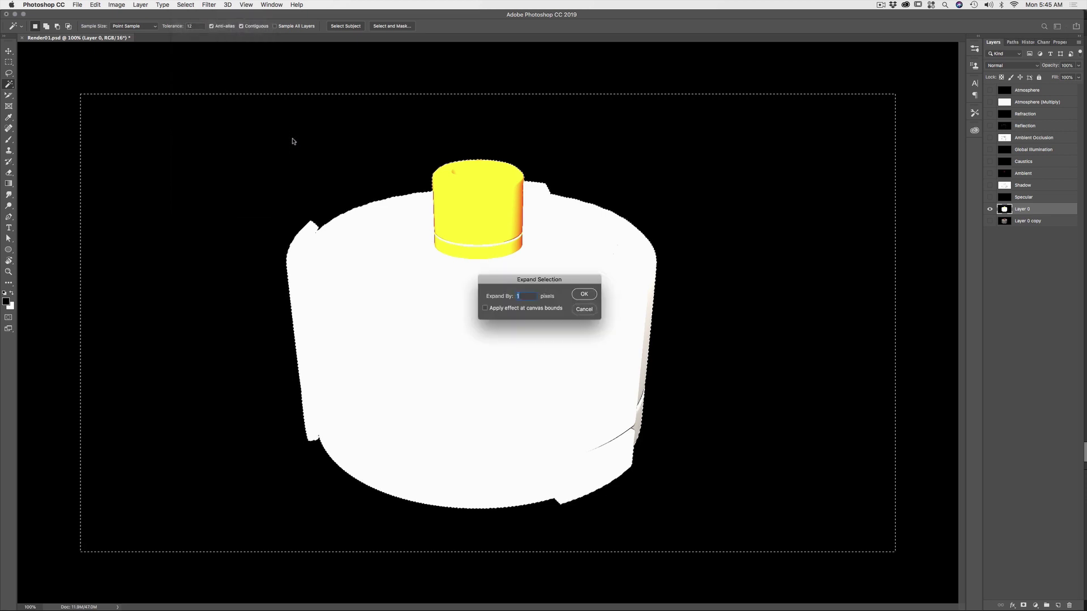
pyautogui.click(584, 294)
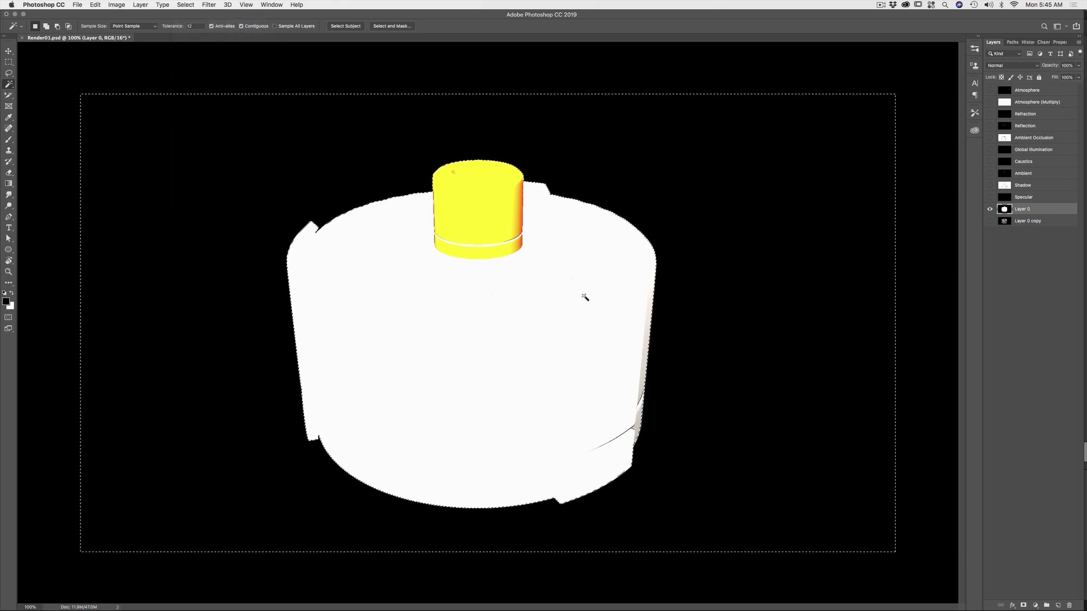
pyautogui.press('Delete')
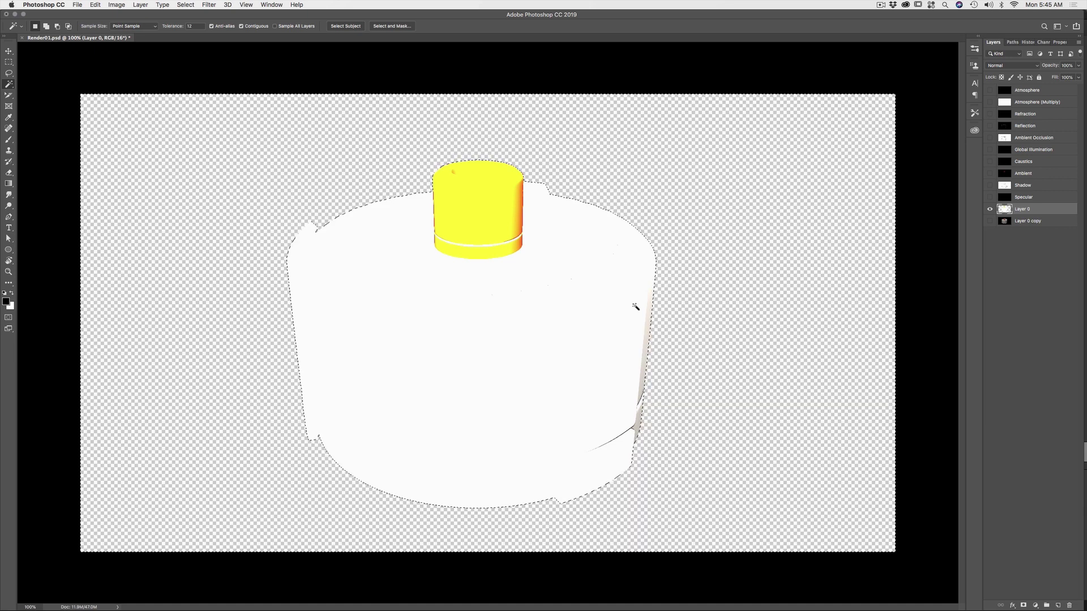
# Hide Layer 0, duplicate Layer 0 copy as a backup, delete its black background, deselect, and select Layer 0 copy 2
pyautogui.click(989, 209)
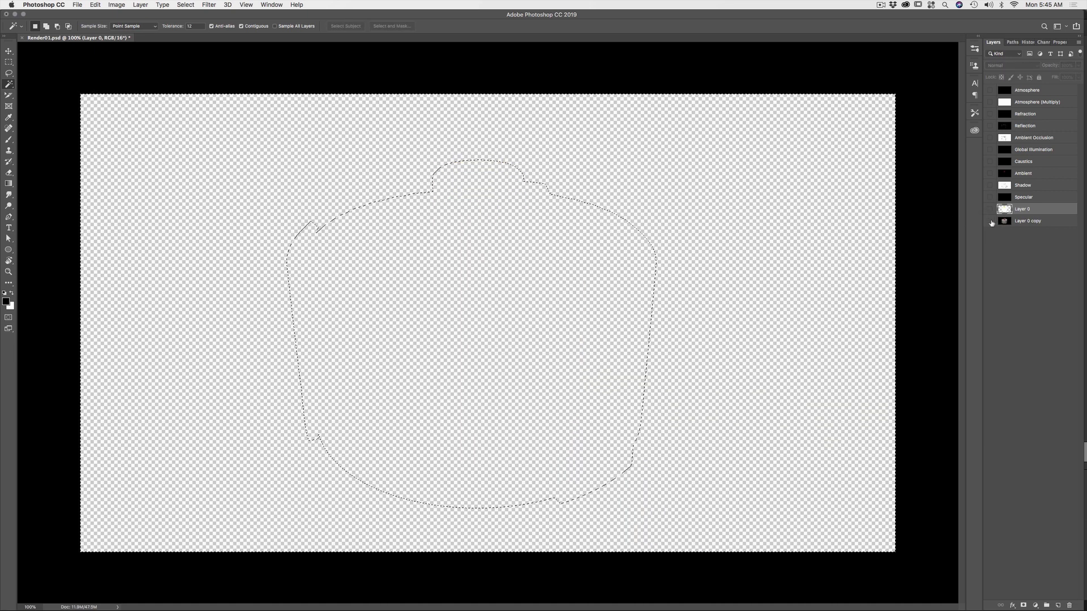
pyautogui.click(989, 221)
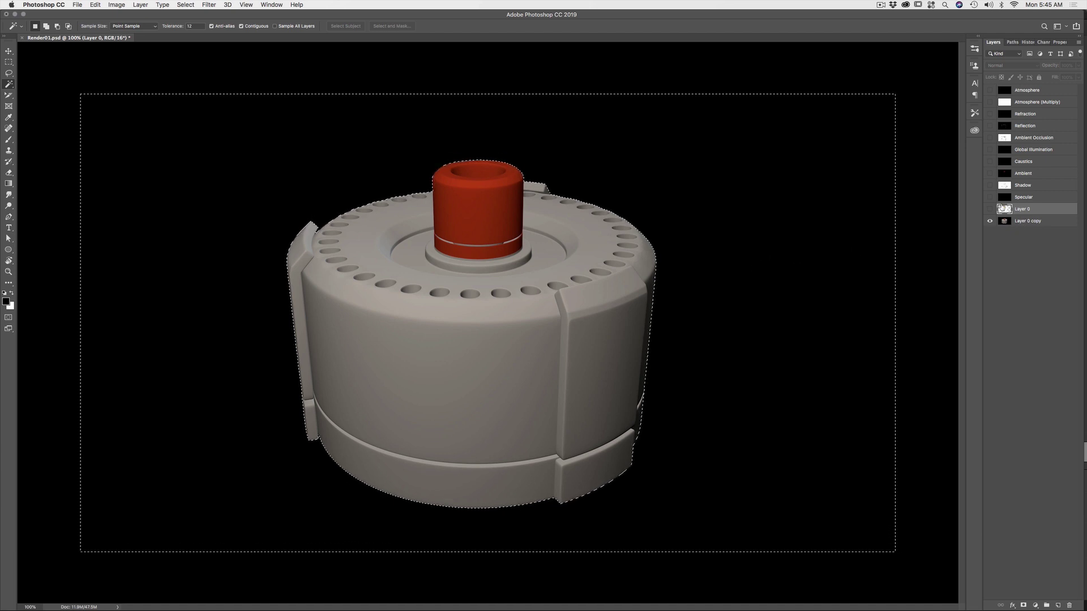
pyautogui.click(1027, 221)
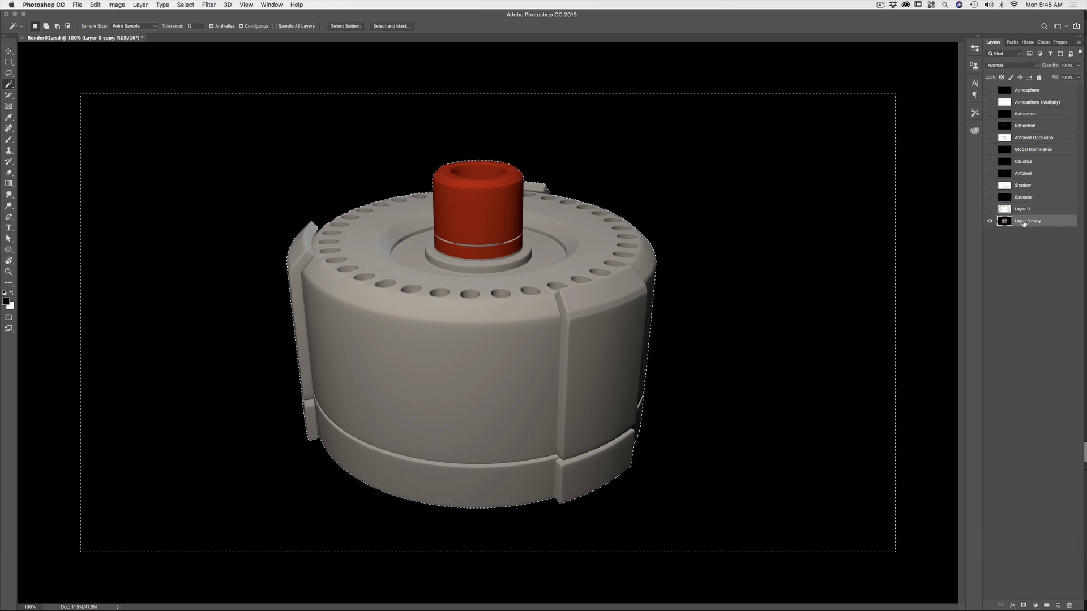
pyautogui.keyDown('alt'); pyautogui.moveTo(1031, 224); pyautogui.dragTo(1030, 228); pyautogui.keyUp('alt')
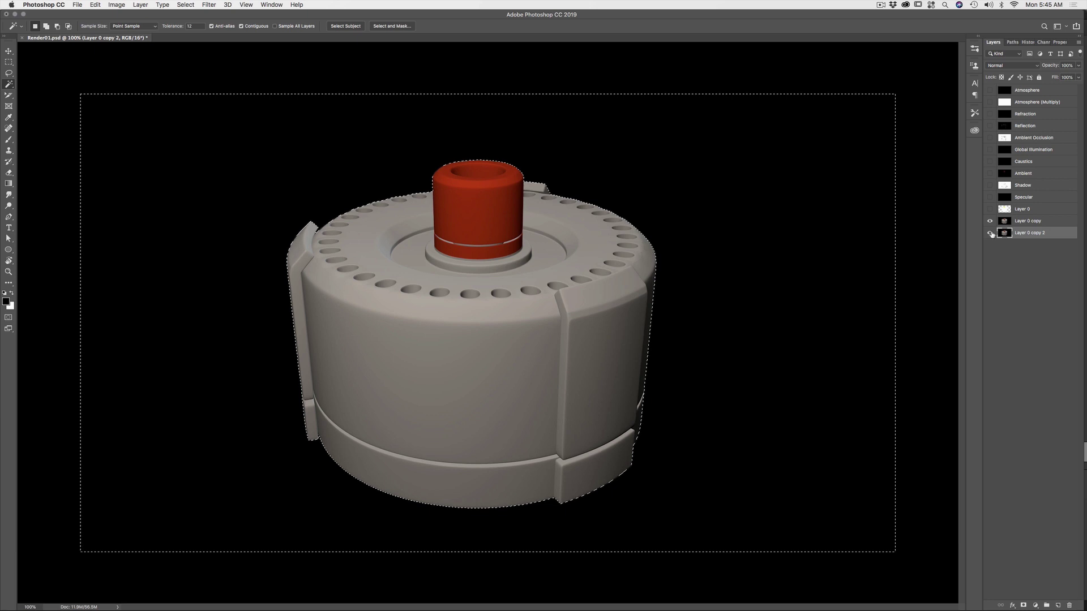
pyautogui.click(1029, 223)
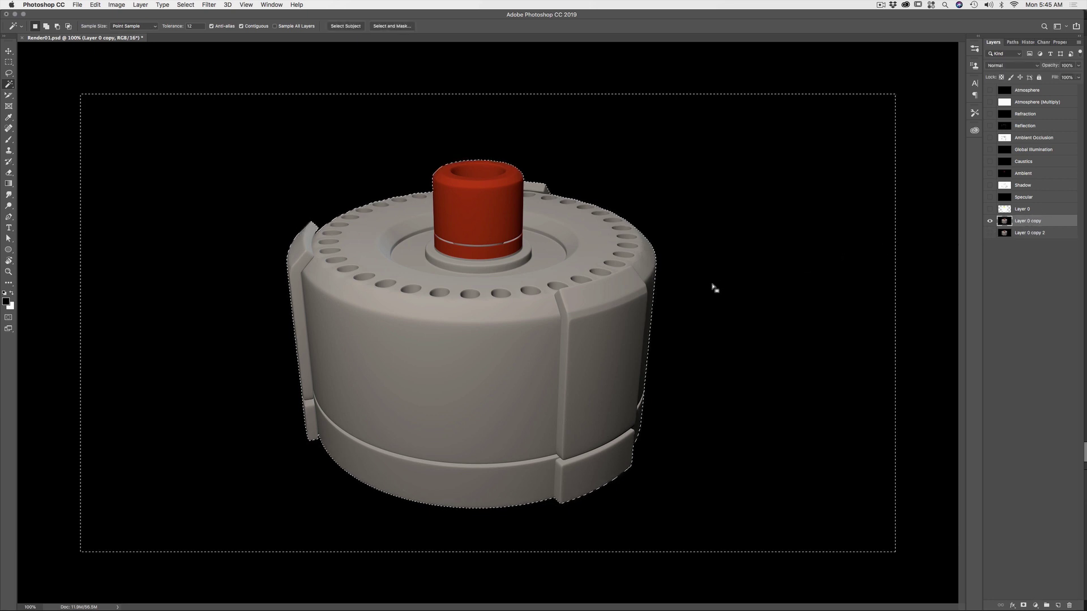
pyautogui.press('Delete')
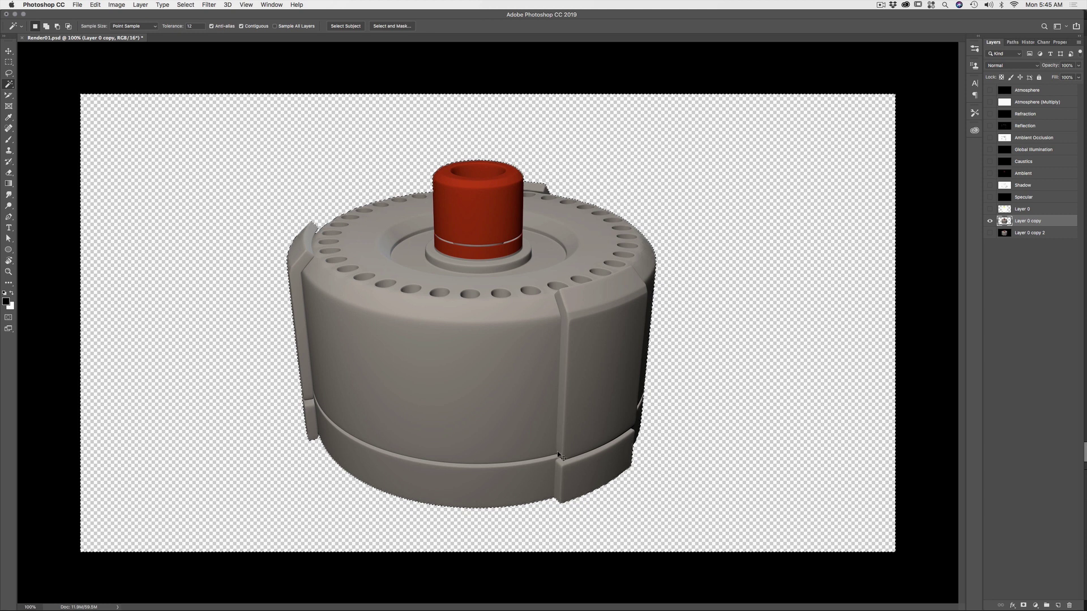
pyautogui.press('super+d')
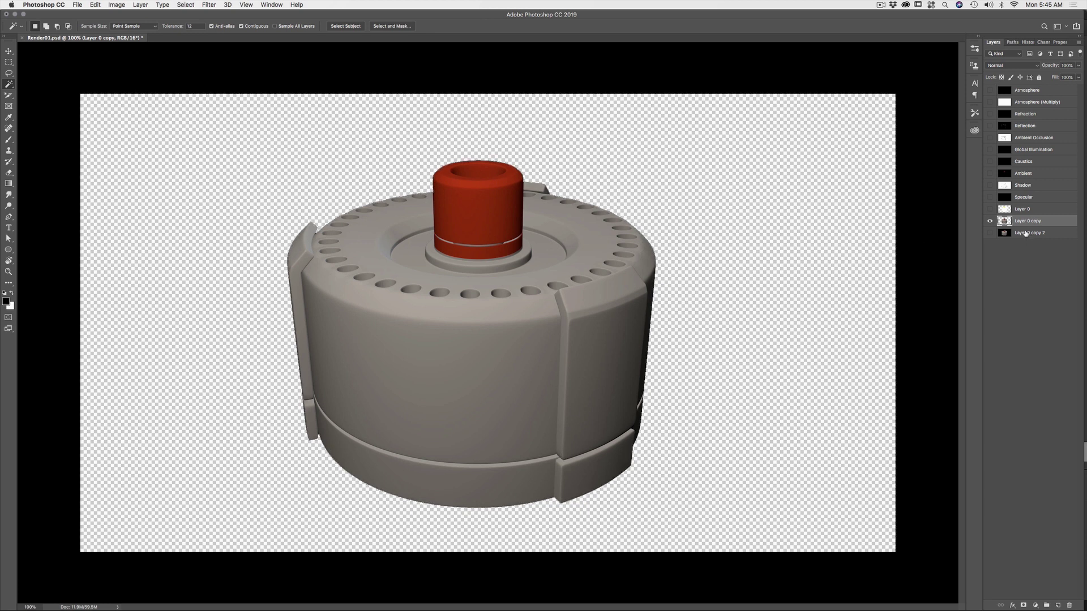
pyautogui.click(1026, 233)
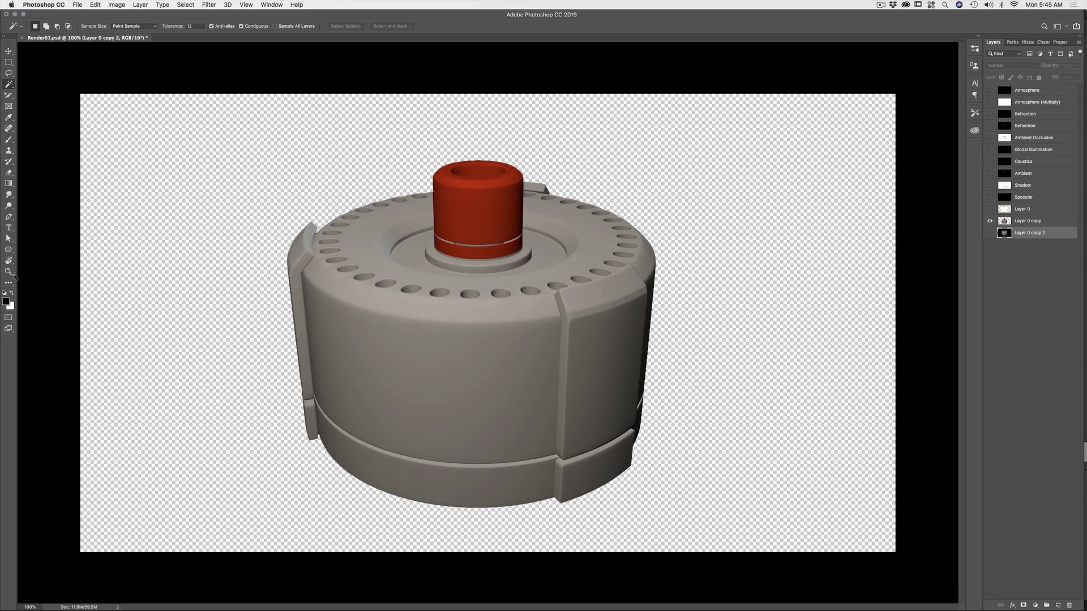
# On a new Layer 1, draw a top-to-bottom green-to-dark gradient as the backdrop
pyautogui.click(10, 184)
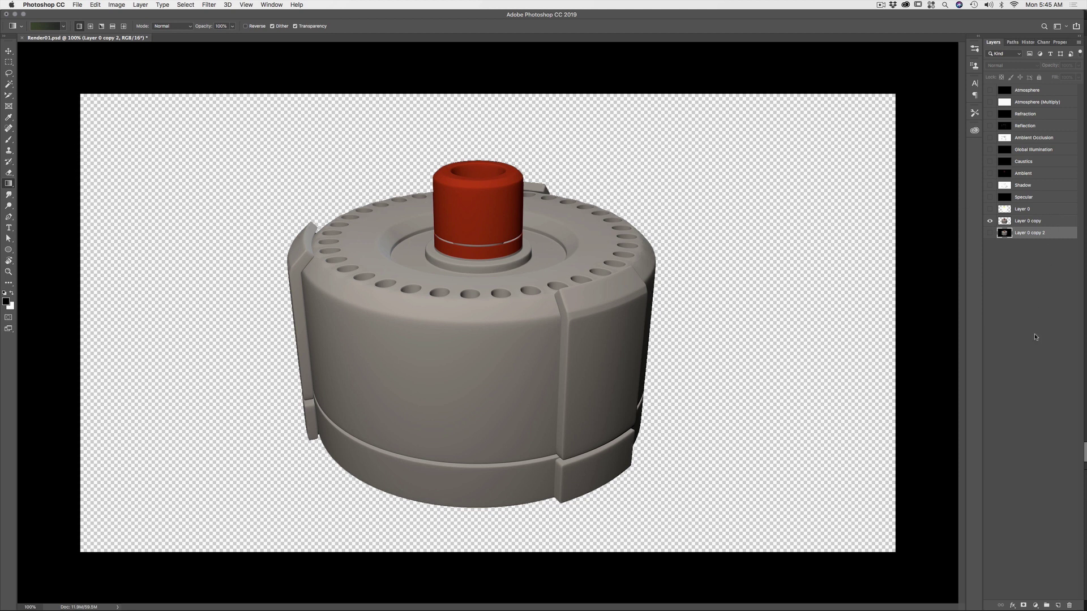
pyautogui.click(1058, 605)
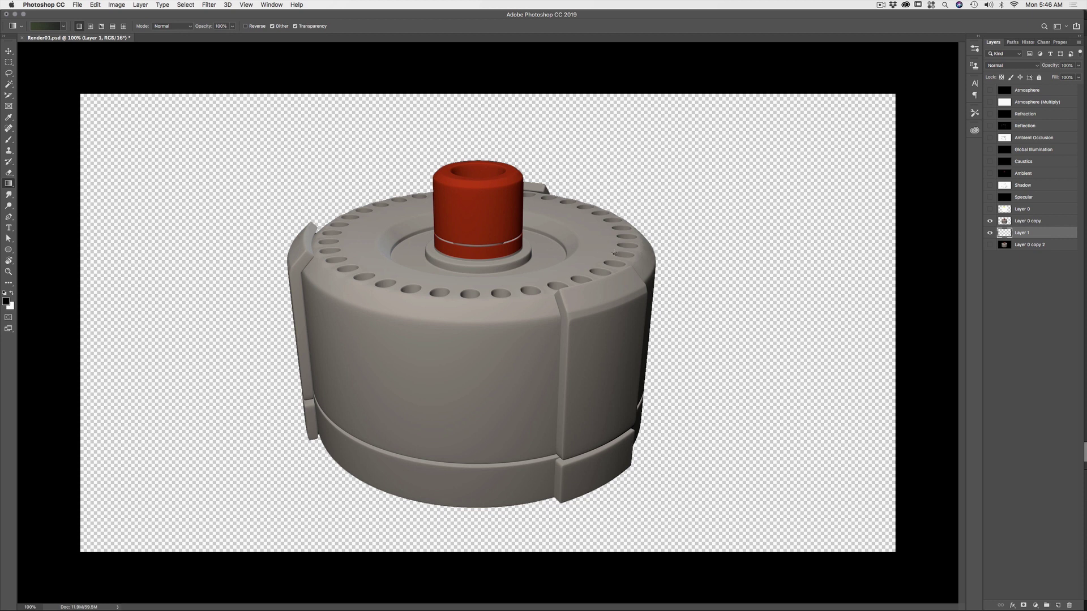
pyautogui.moveTo(179, 184); pyautogui.dragTo(613, 349)
pyautogui.moveTo(730, 420); pyautogui.dragTo(730, 422)
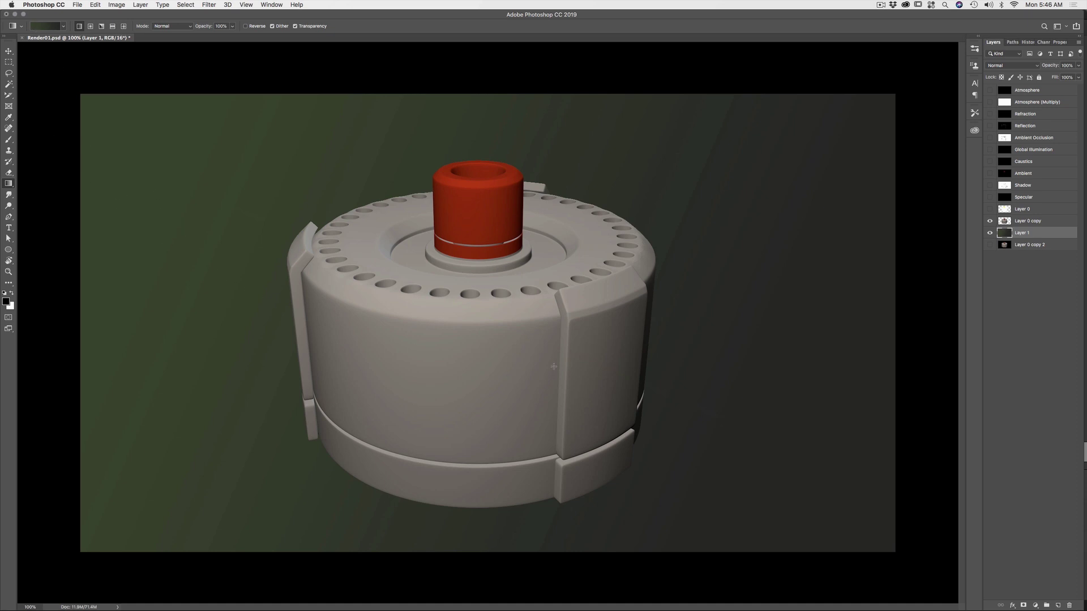
pyautogui.moveTo(458, 99); pyautogui.dragTo(463, 538)
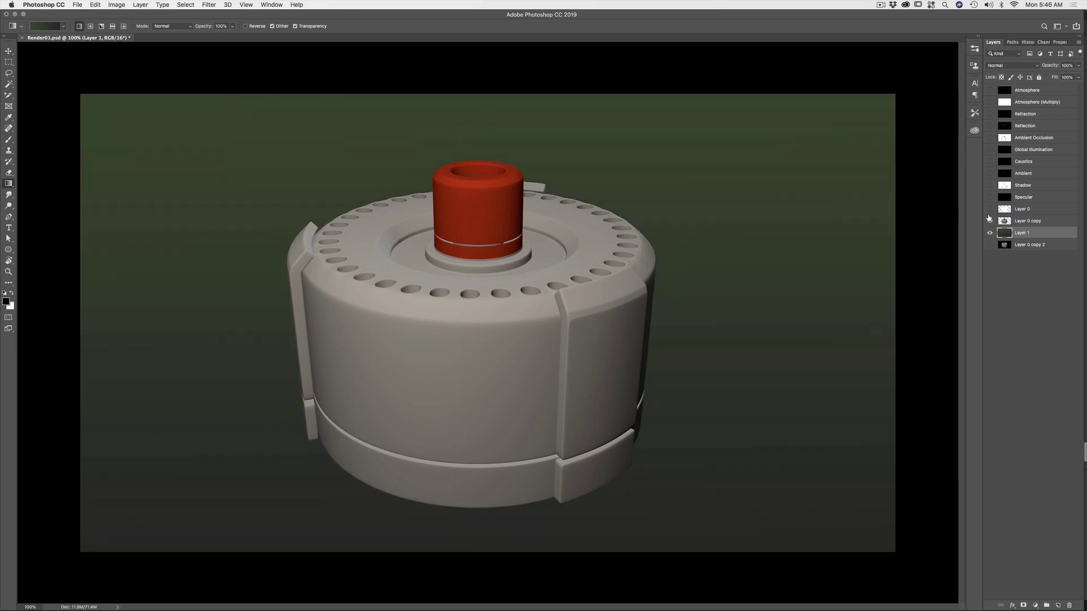
# Show Layer 0 copy, make it active, and load the rendered object's outline as a selection
pyautogui.click(989, 221)
pyautogui.click(1031, 220)
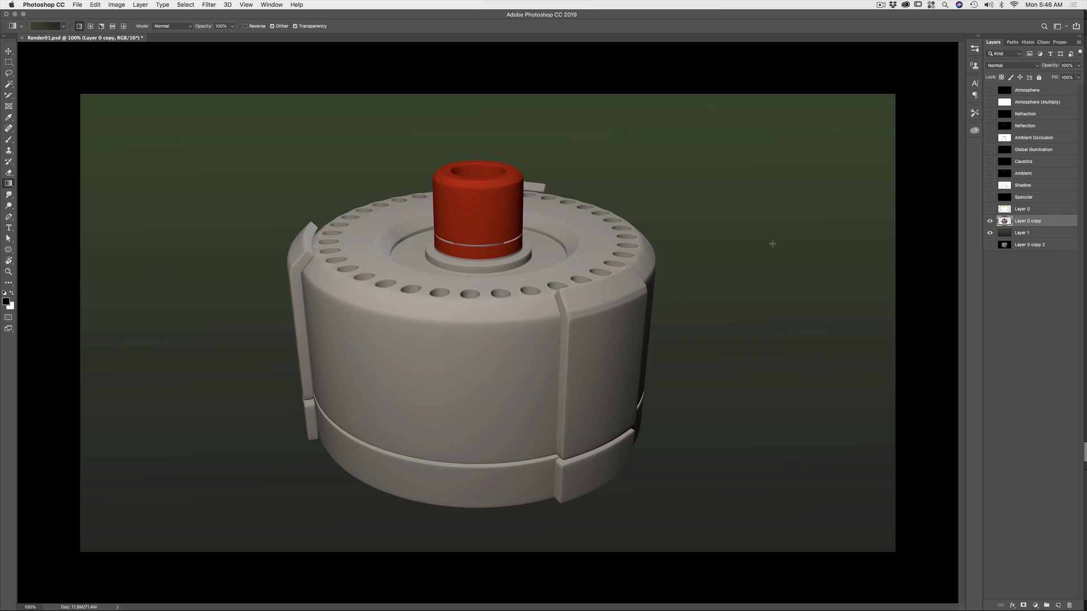
pyautogui.keyDown('super'); pyautogui.click(1005, 224); pyautogui.keyUp('super')
# On a new Layer 2, fill the cylinder selection with a light blue foreground colour
pyautogui.click(1057, 606)
pyautogui.click(6, 301)
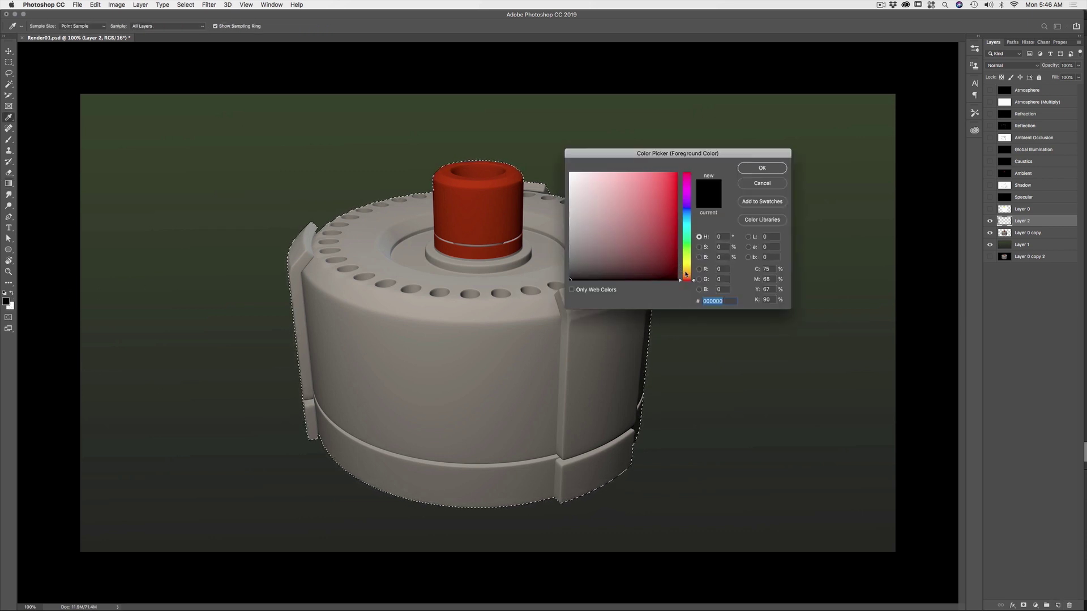
pyautogui.moveTo(686, 274); pyautogui.dragTo(682, 221)
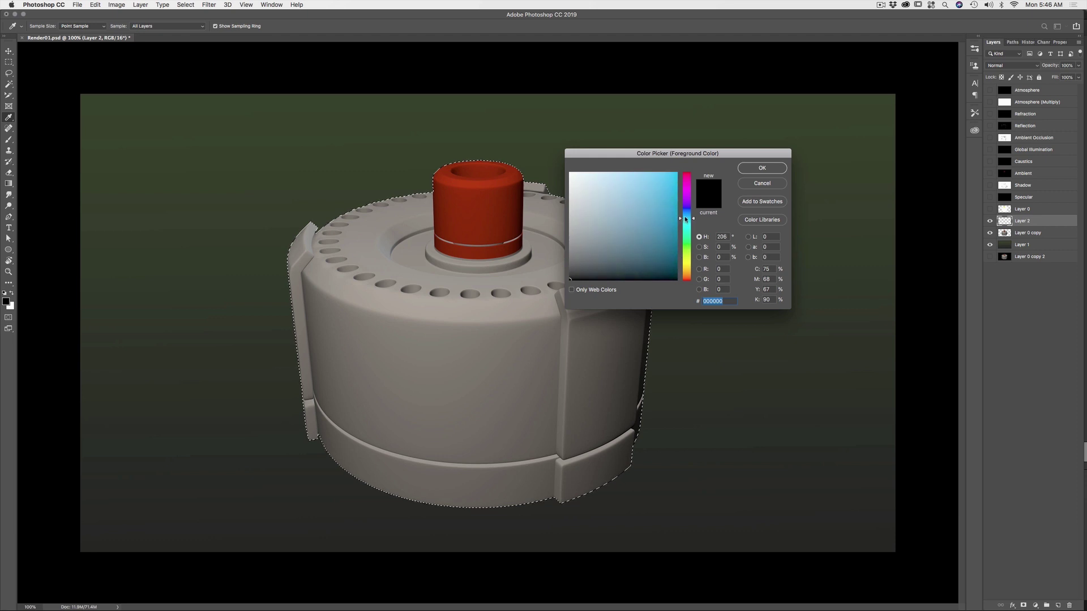
pyautogui.click(665, 215)
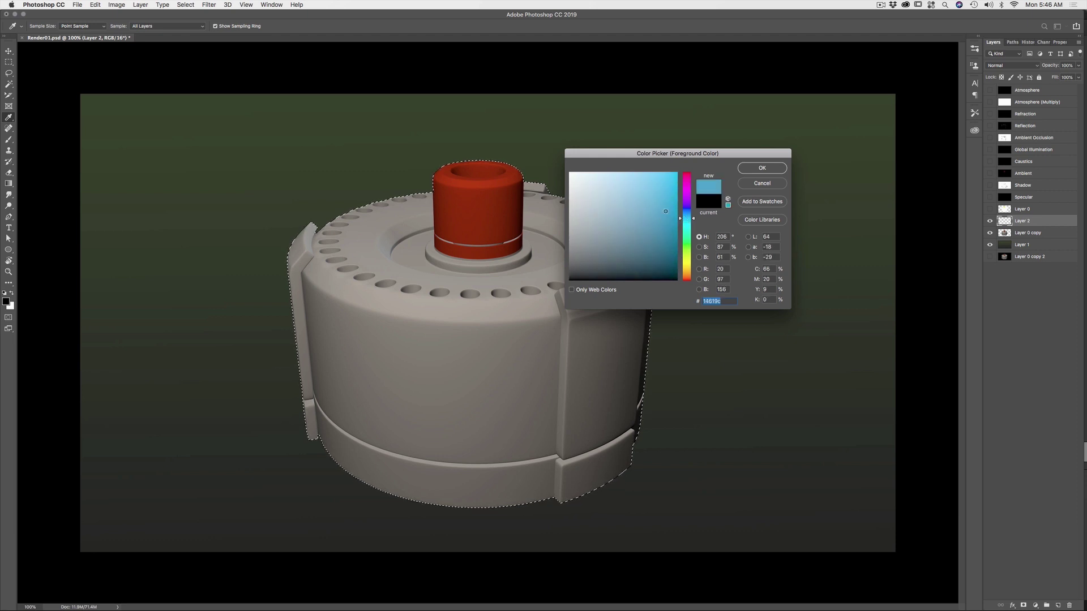
pyautogui.click(750, 170)
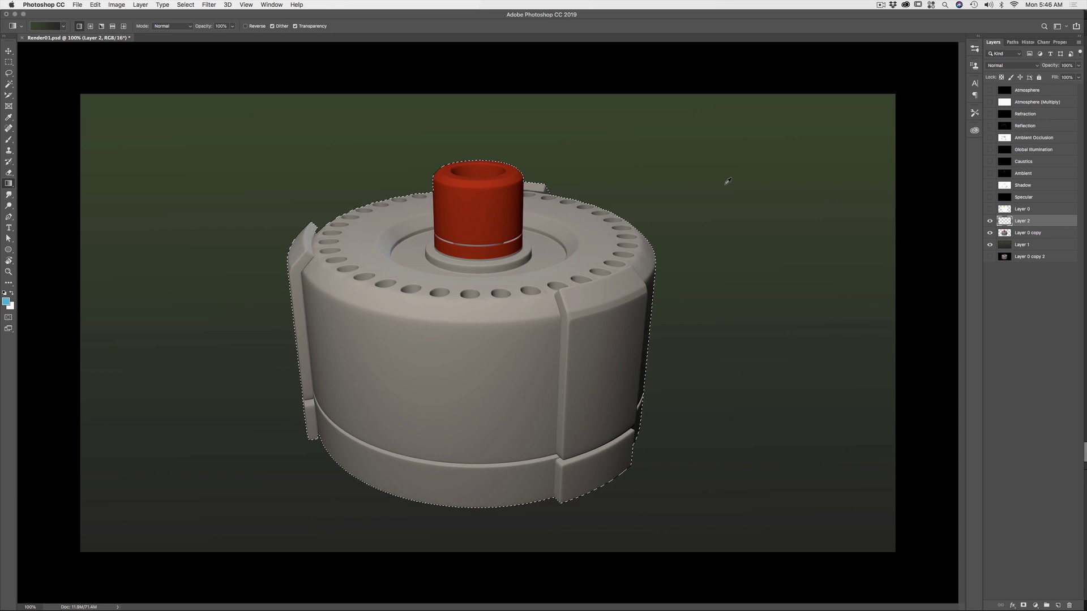
pyautogui.hotkey('alt', 'BackSpace')
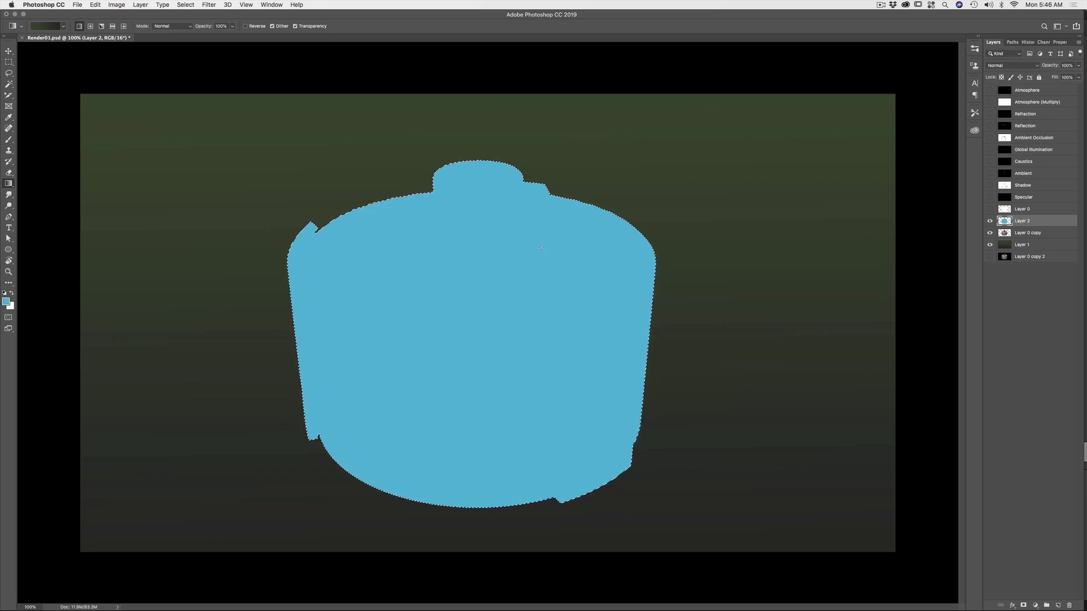
# Set Layer 2 to Multiply blending, deselect, and lower its opacity to 76%
pyautogui.click(1015, 65)
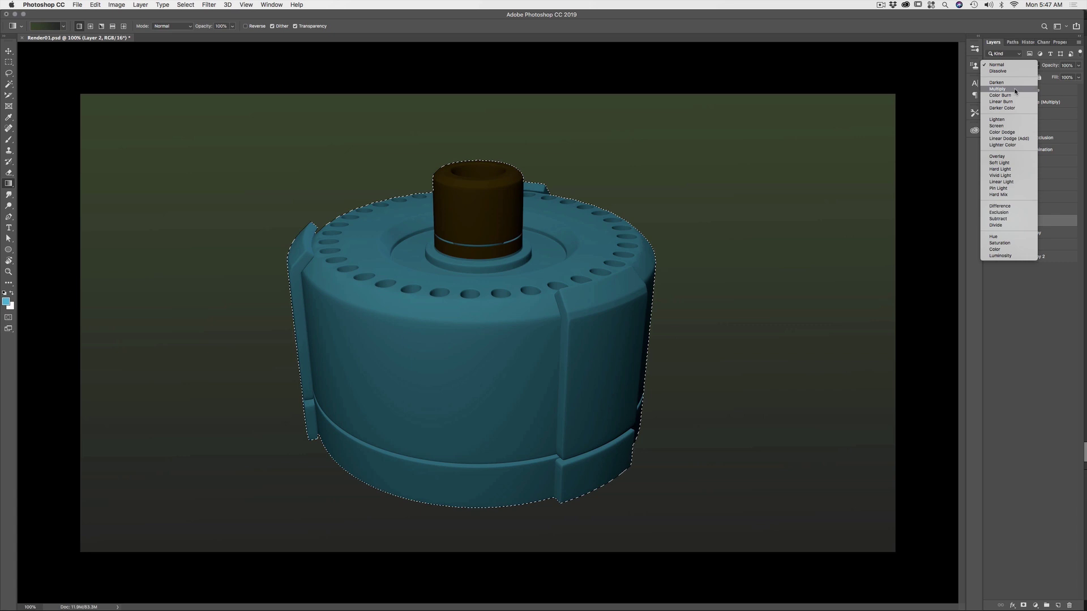
pyautogui.click(1013, 89)
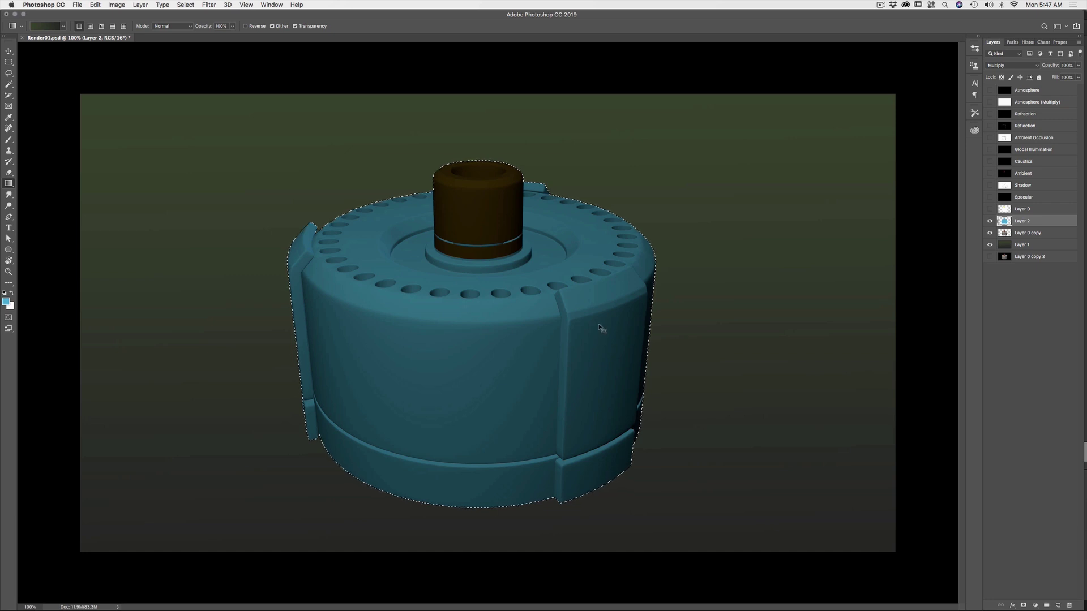
pyautogui.press('super+d')
pyautogui.moveTo(1055, 69); pyautogui.dragTo(1052, 68)
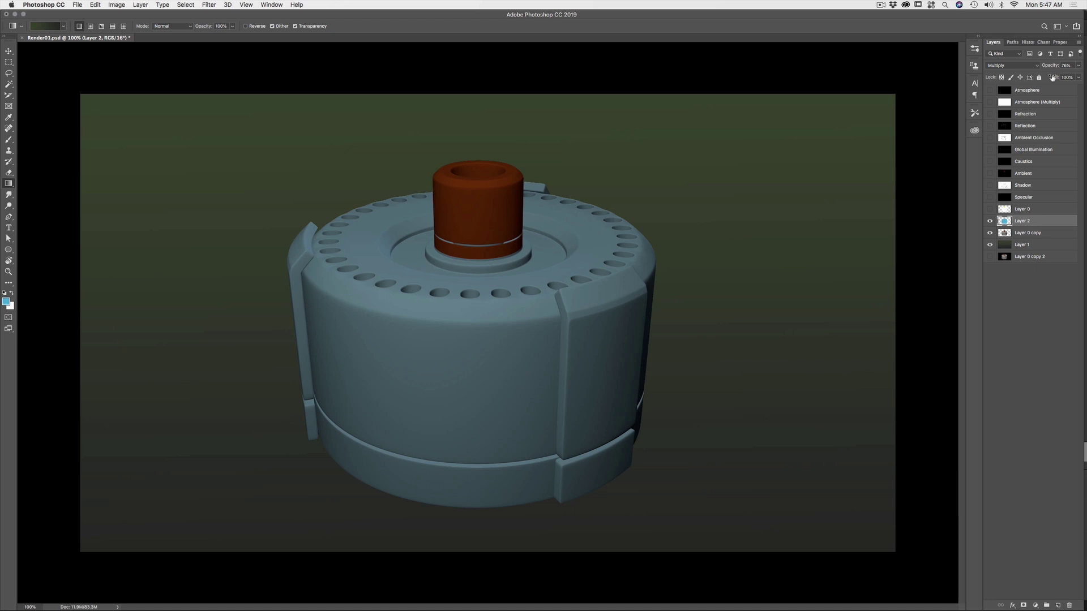
pyautogui.click(989, 198)
# Hide Layer 0 and Specular, show Shadow, Ambient, Ambient Occlusion and Reflection, then select Shadow
pyautogui.click(990, 209)
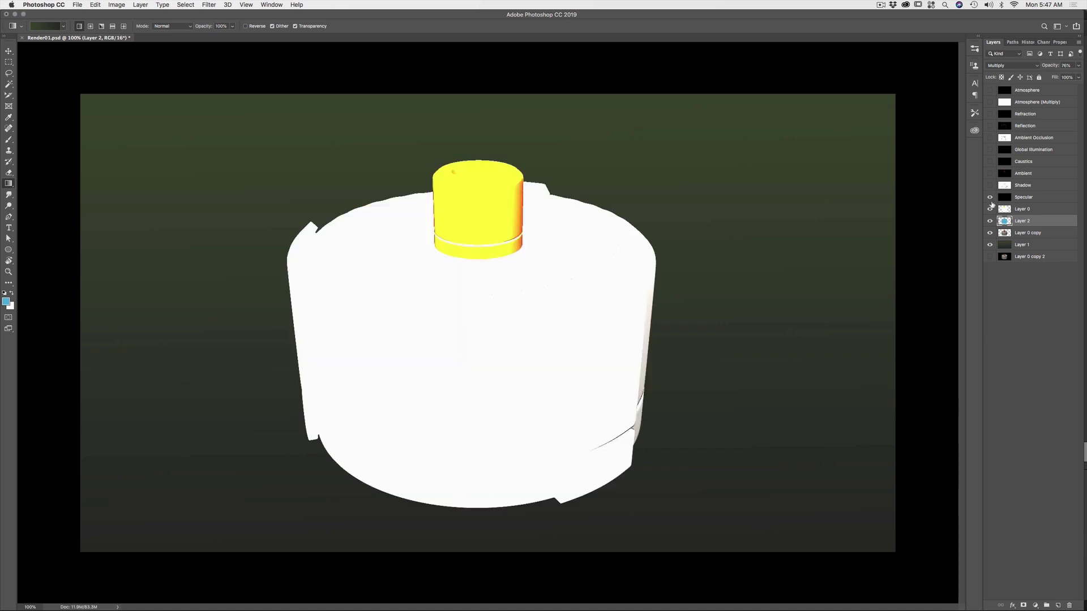
pyautogui.click(990, 209)
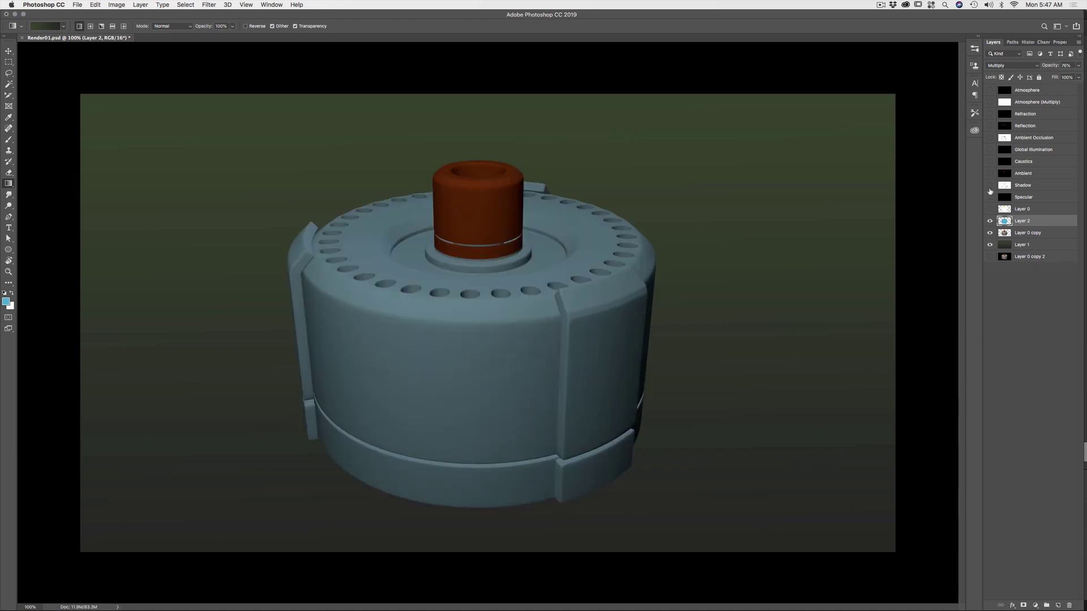
pyautogui.click(990, 197)
pyautogui.click(990, 185)
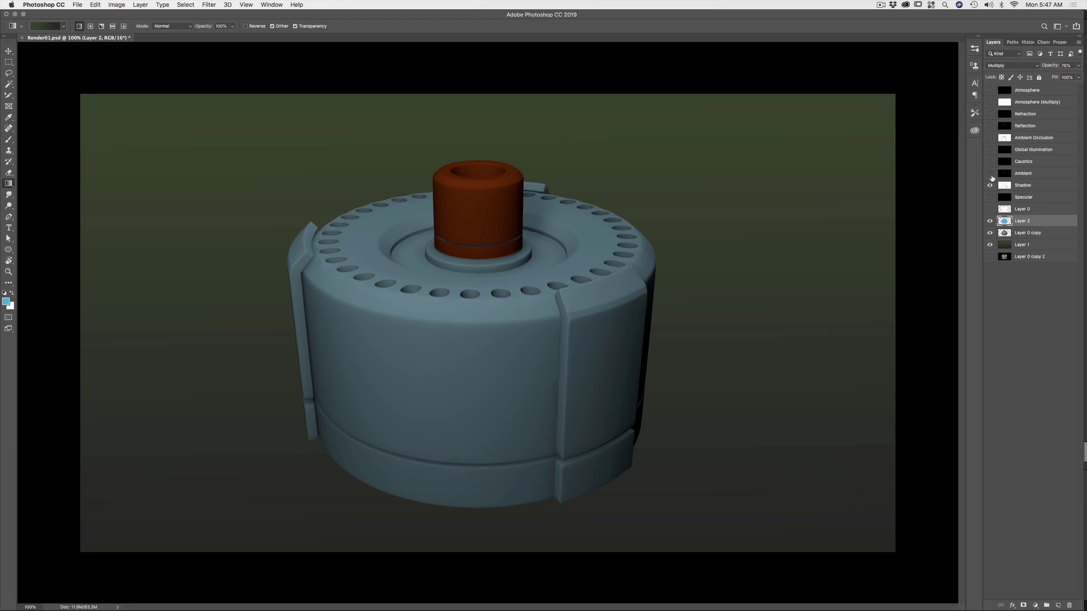
pyautogui.click(990, 173)
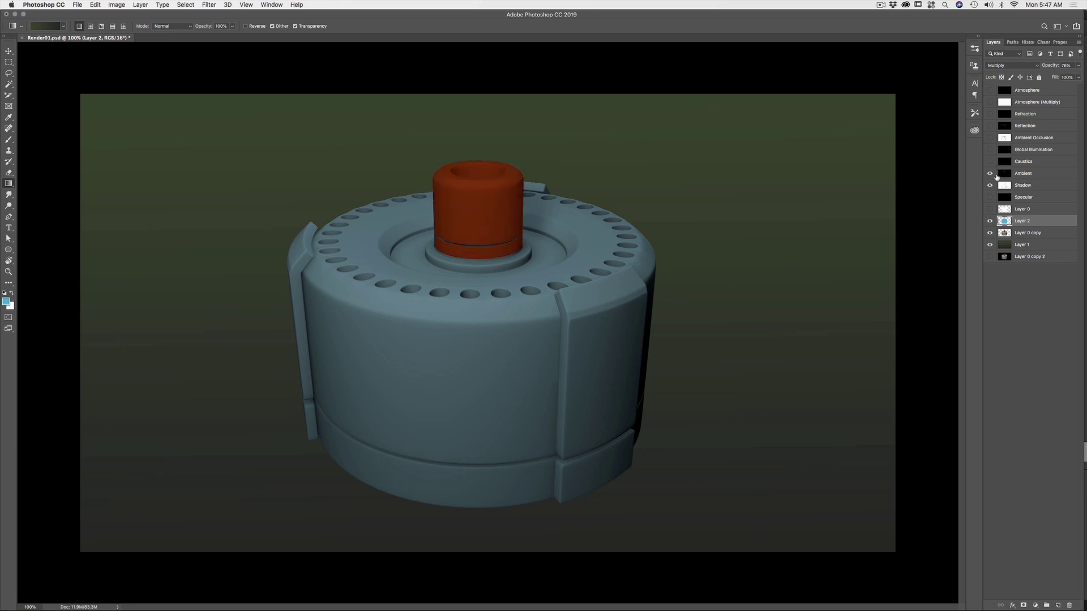
pyautogui.click(989, 139)
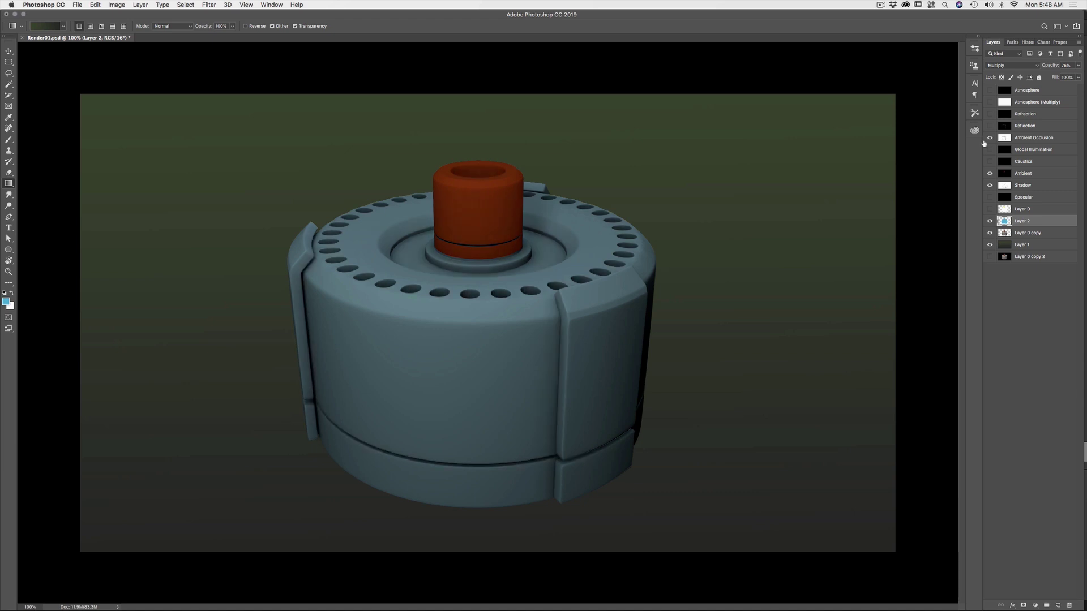
pyautogui.click(989, 125)
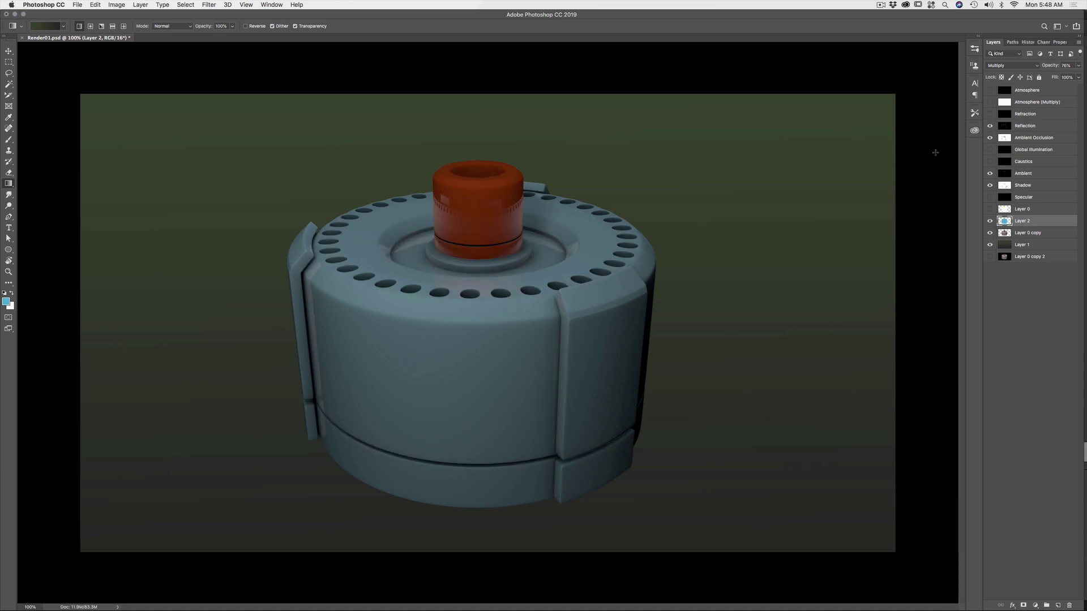
pyautogui.click(1028, 185)
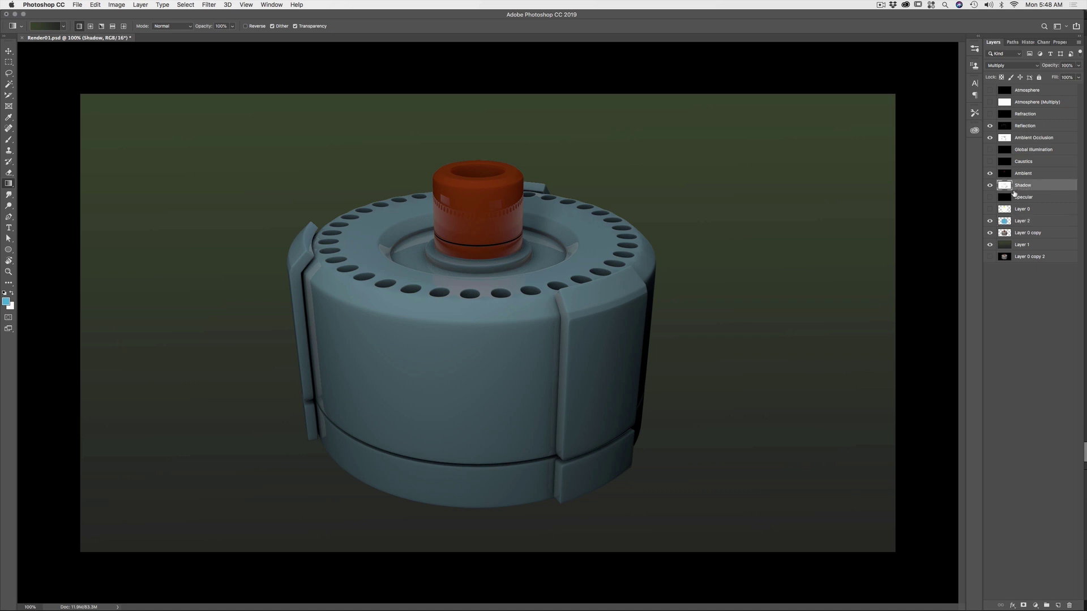
# Try a Levels adjustment on the Shadow pass, cancel it, tweak its opacity, then select Reflection
pyautogui.press('super+l')
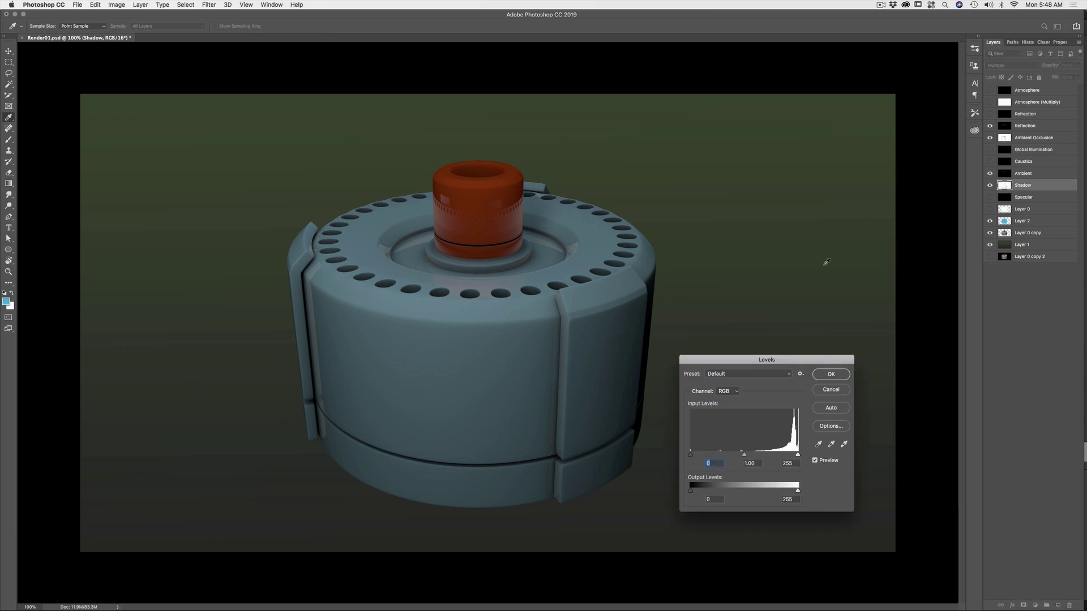
pyautogui.moveTo(694, 453); pyautogui.dragTo(722, 453)
pyautogui.moveTo(798, 454); pyautogui.dragTo(767, 456)
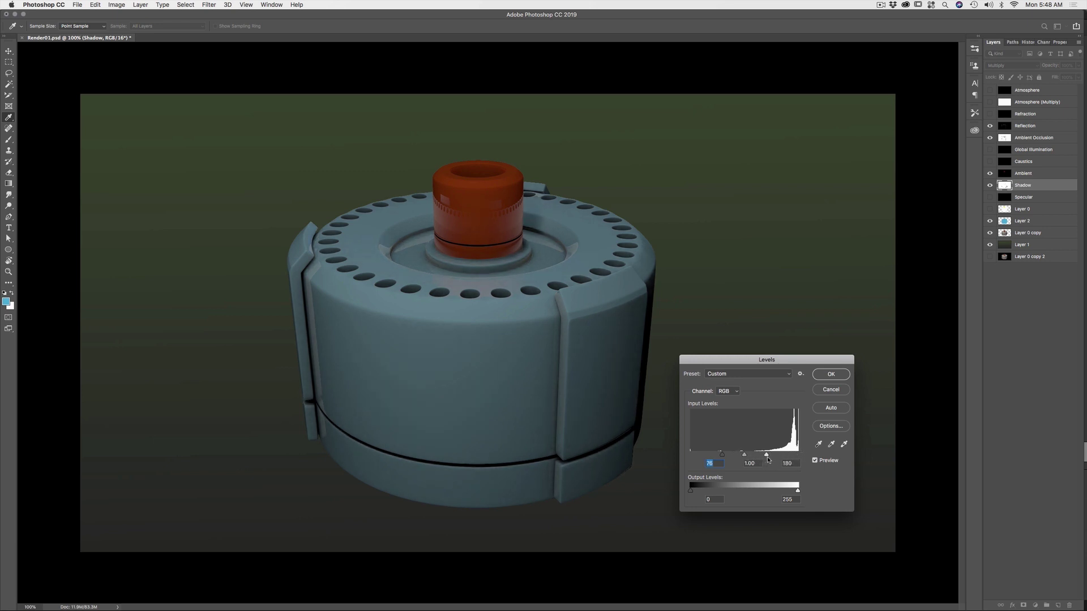
pyautogui.click(827, 389)
pyautogui.moveTo(1050, 71); pyautogui.dragTo(1082, 71)
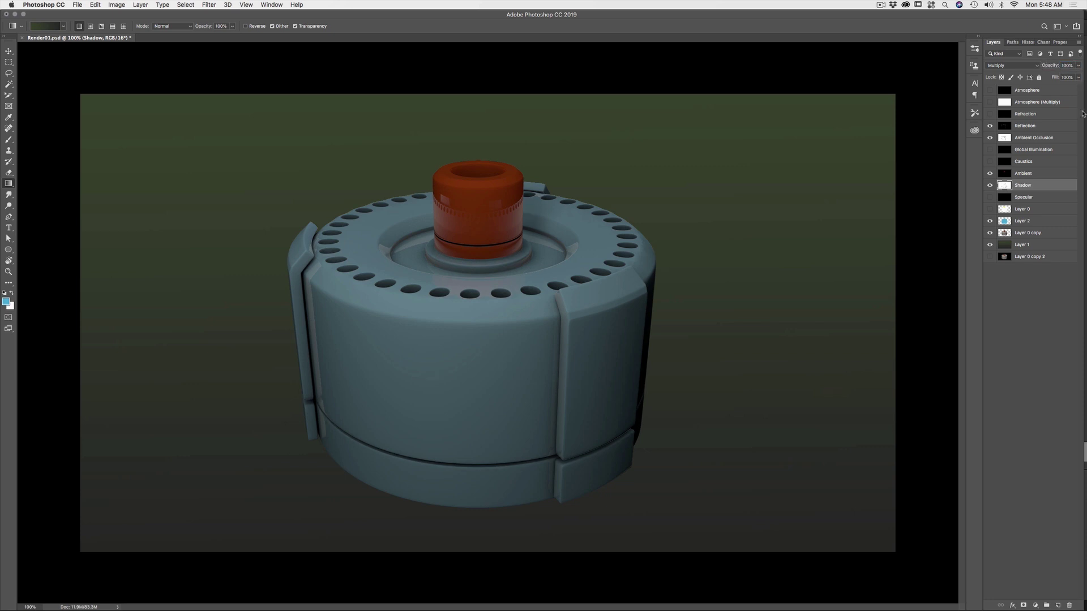
pyautogui.click(1031, 126)
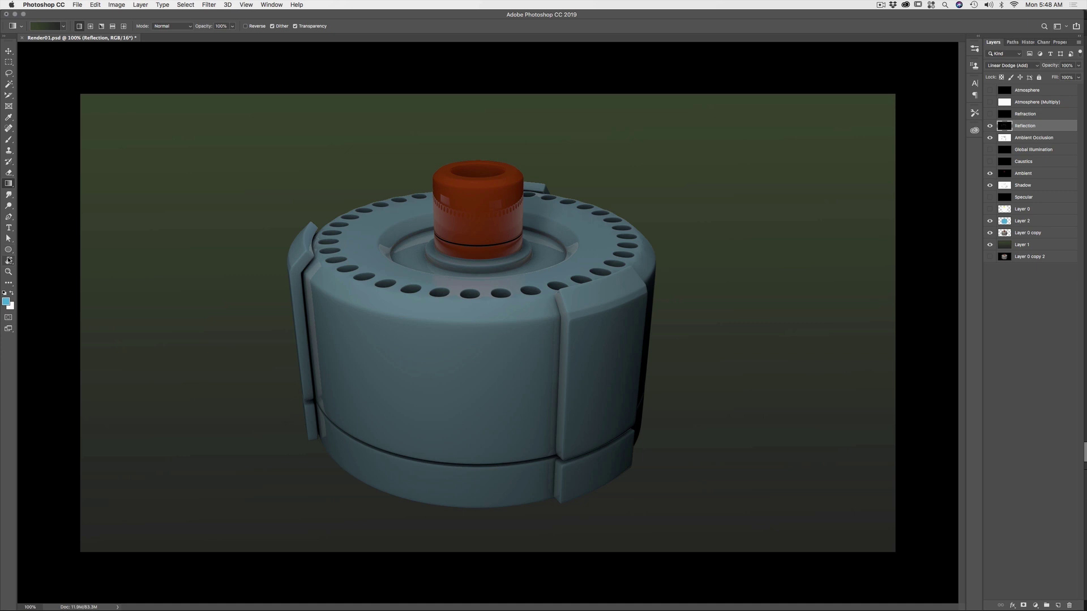
# Choose the Airbrush Soft Low Density Grainy preset for the Brush tool
pyautogui.press('b')
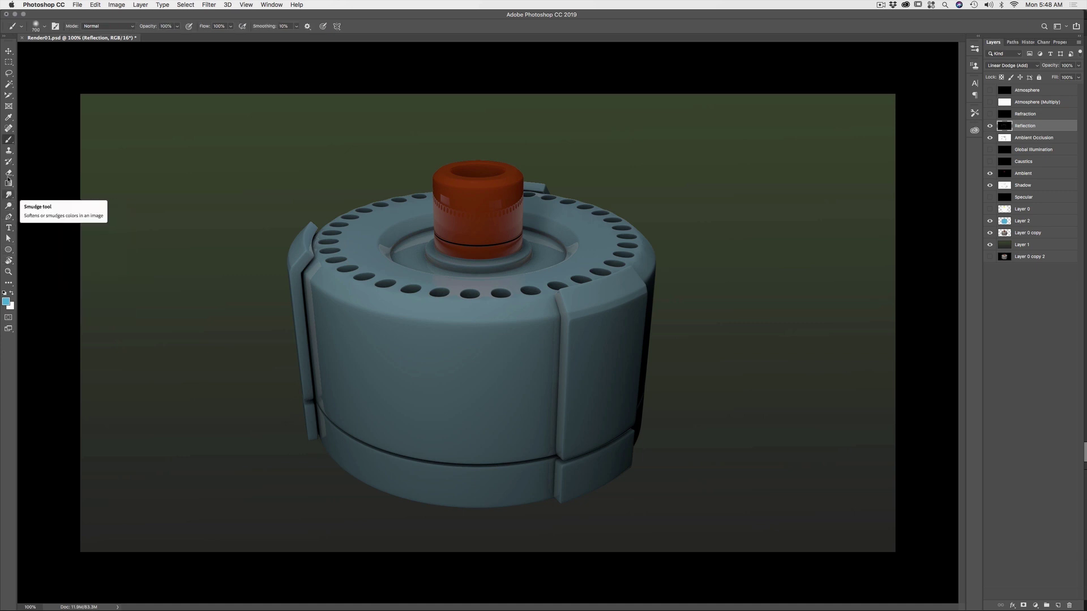
pyautogui.click(41, 27)
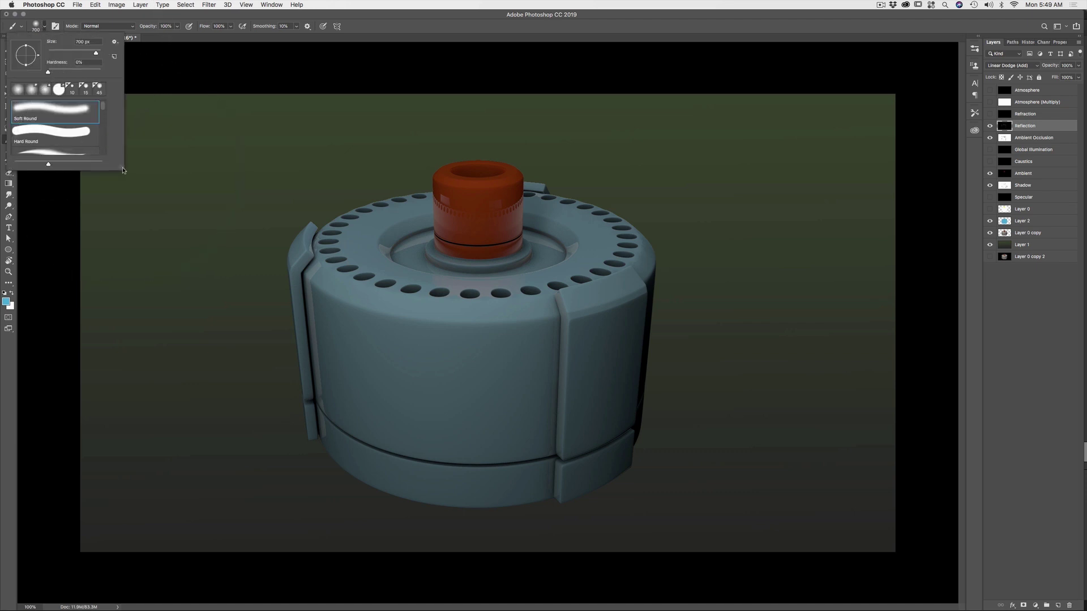
pyautogui.moveTo(123, 169)
pyautogui.mouseDown()
pyautogui.moveTo(186, 320)
pyautogui.moveTo(207, 446)
pyautogui.mouseUp()
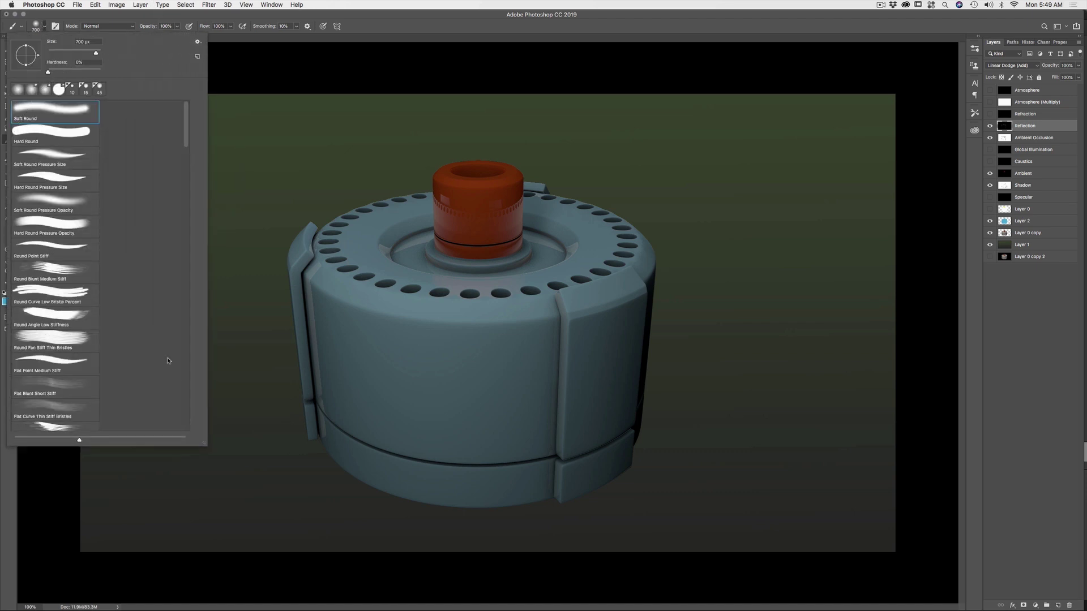
pyautogui.moveTo(185, 128); pyautogui.dragTo(189, 193)
pyautogui.scroll(-2, 188, 192)
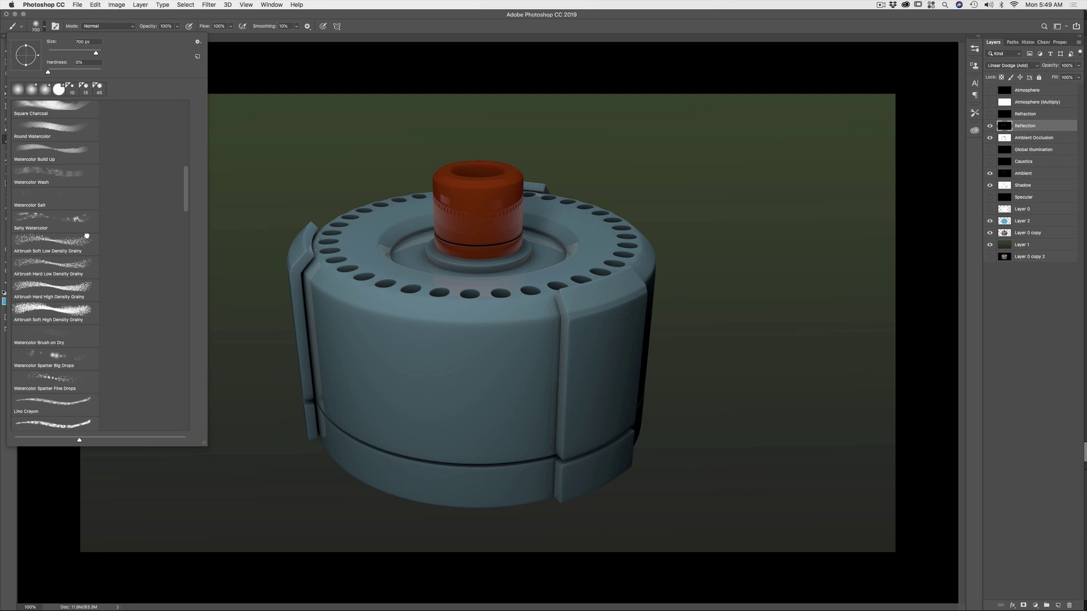
pyautogui.click(86, 238)
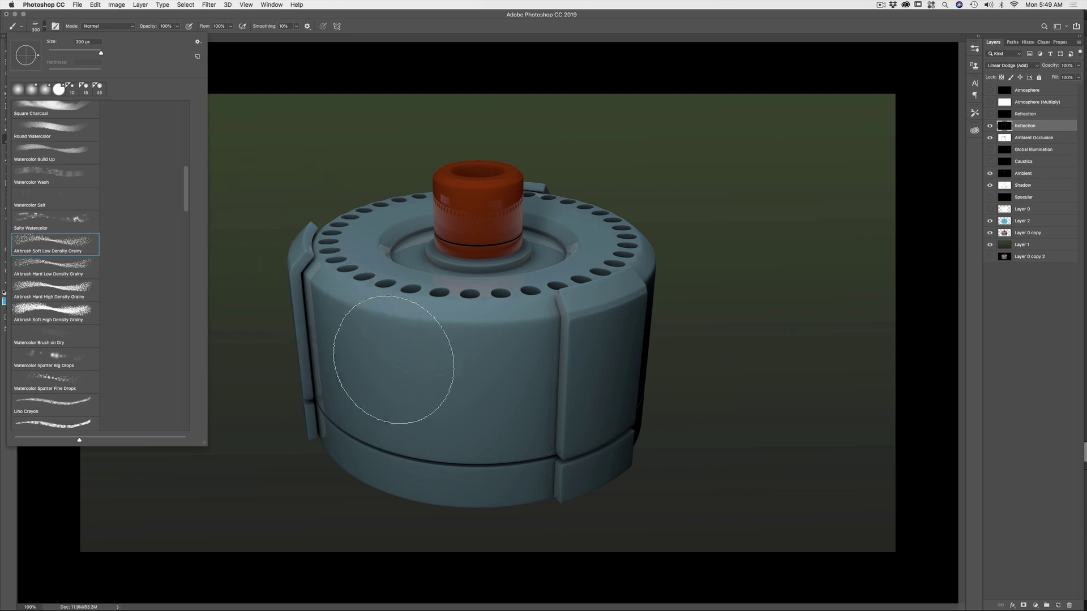
pyautogui.press('Return')
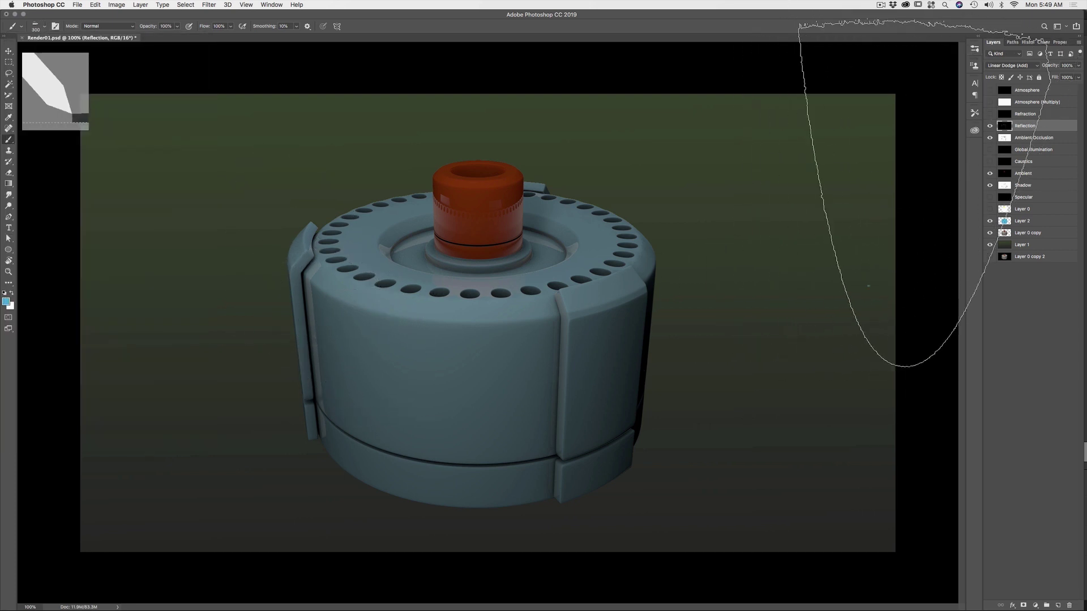
# Shrink the brush from 300 px to 56 px and select Layer 0 copy
pyautogui.click(38, 29)
pyautogui.moveTo(101, 53); pyautogui.dragTo(73, 54)
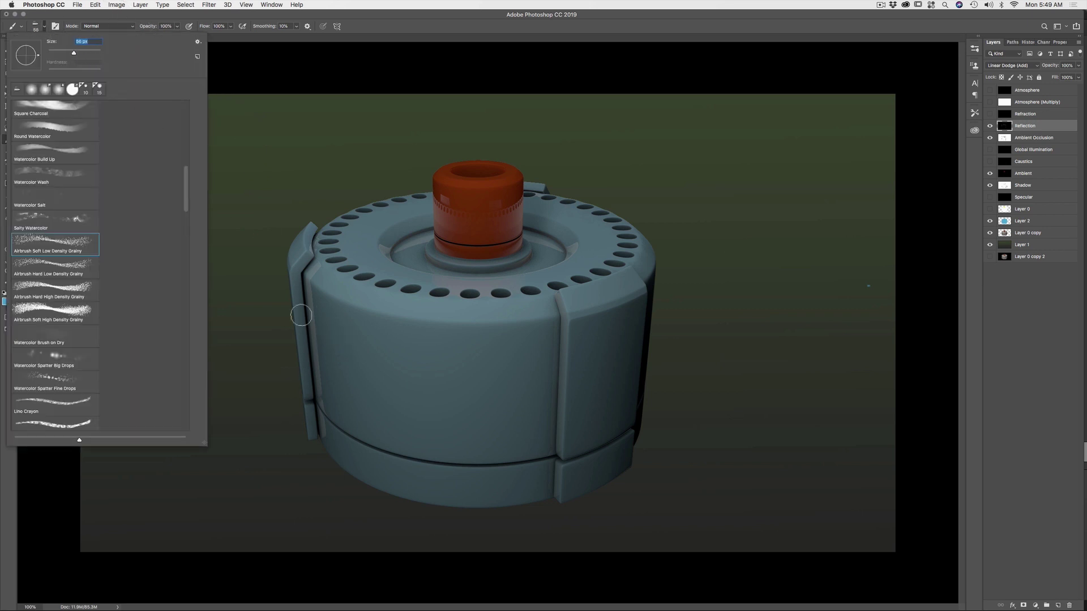
pyautogui.click(1036, 232)
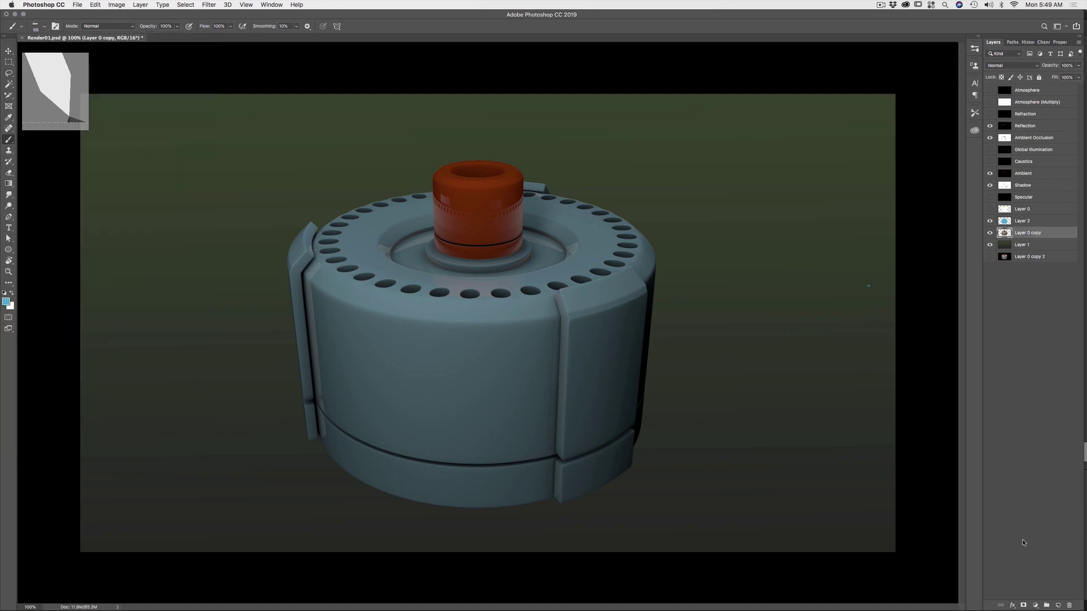
# Paint grainy blue strokes on the cylinder's side on new Layer 3, keeping Normal mode, at about 14% opacity
pyautogui.click(1057, 604)
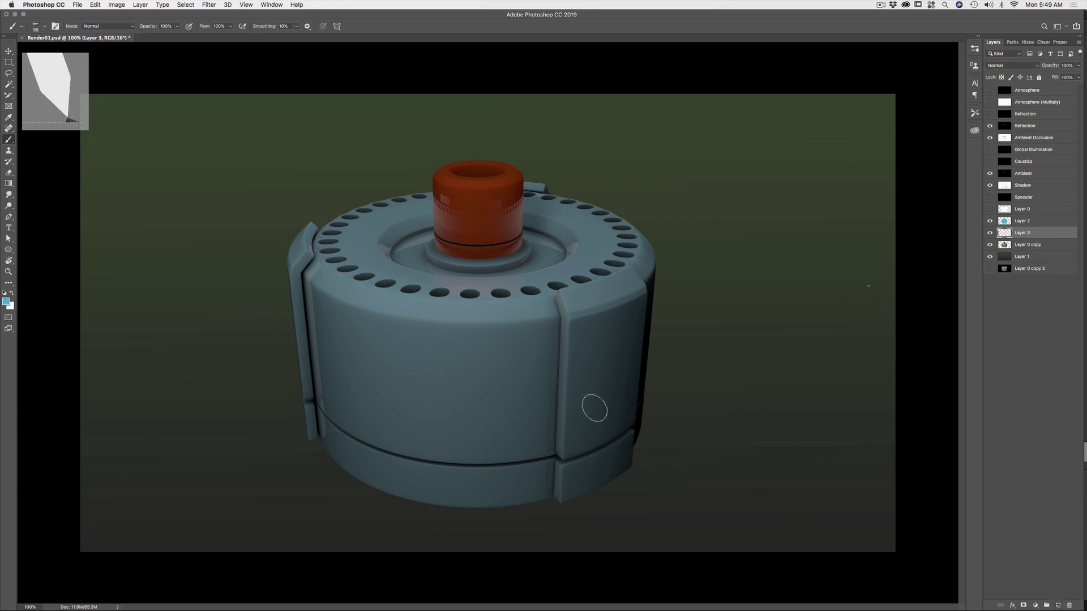
pyautogui.moveTo(594, 408)
pyautogui.mouseDown()
pyautogui.moveTo(548, 424)
pyautogui.moveTo(565, 417)
pyautogui.moveTo(577, 368)
pyautogui.moveTo(597, 348)
pyautogui.moveTo(580, 333)
pyautogui.moveTo(482, 387)
pyautogui.moveTo(504, 421)
pyautogui.moveTo(436, 391)
pyautogui.moveTo(408, 397)
pyautogui.moveTo(504, 341)
pyautogui.moveTo(371, 334)
pyautogui.moveTo(401, 409)
pyautogui.moveTo(489, 420)
pyautogui.mouseUp()
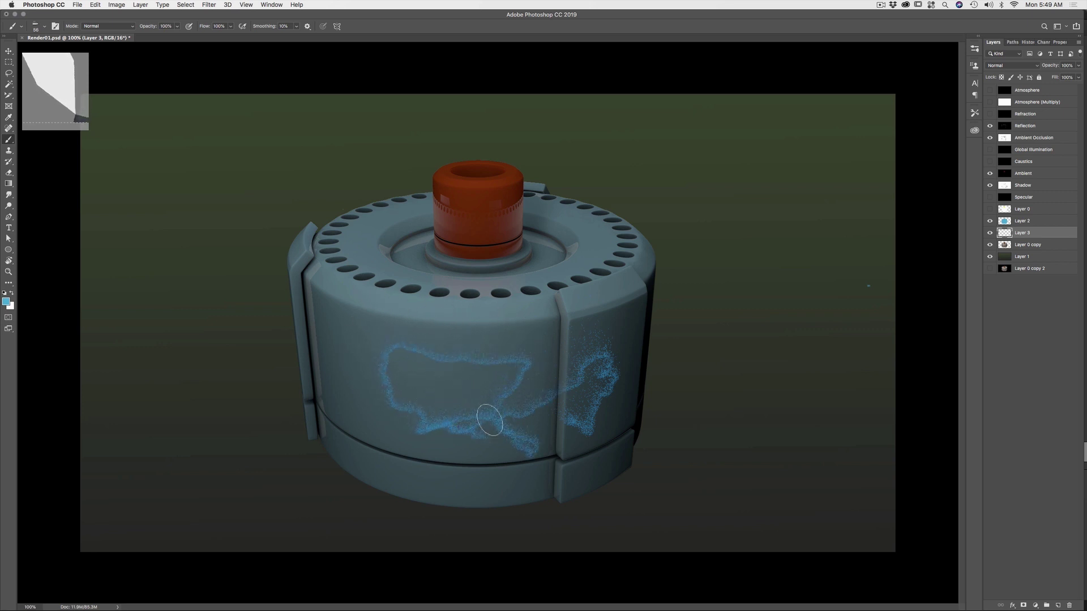
pyautogui.click(1022, 65)
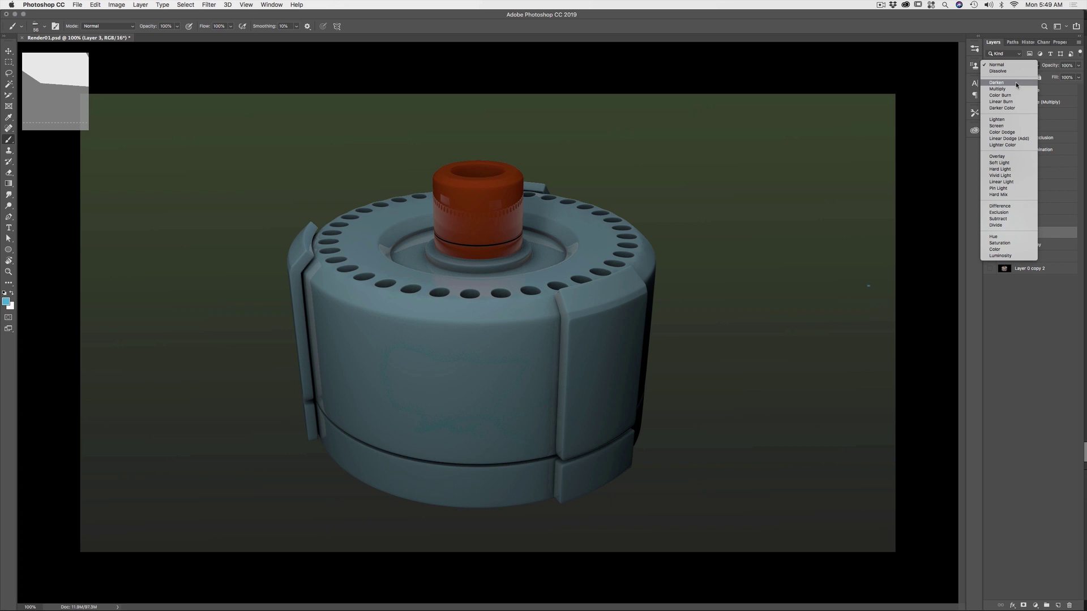
pyautogui.click(1011, 65)
pyautogui.moveTo(1051, 66)
pyautogui.mouseDown()
pyautogui.moveTo(1028, 69)
pyautogui.moveTo(1047, 65)
pyautogui.mouseUp()
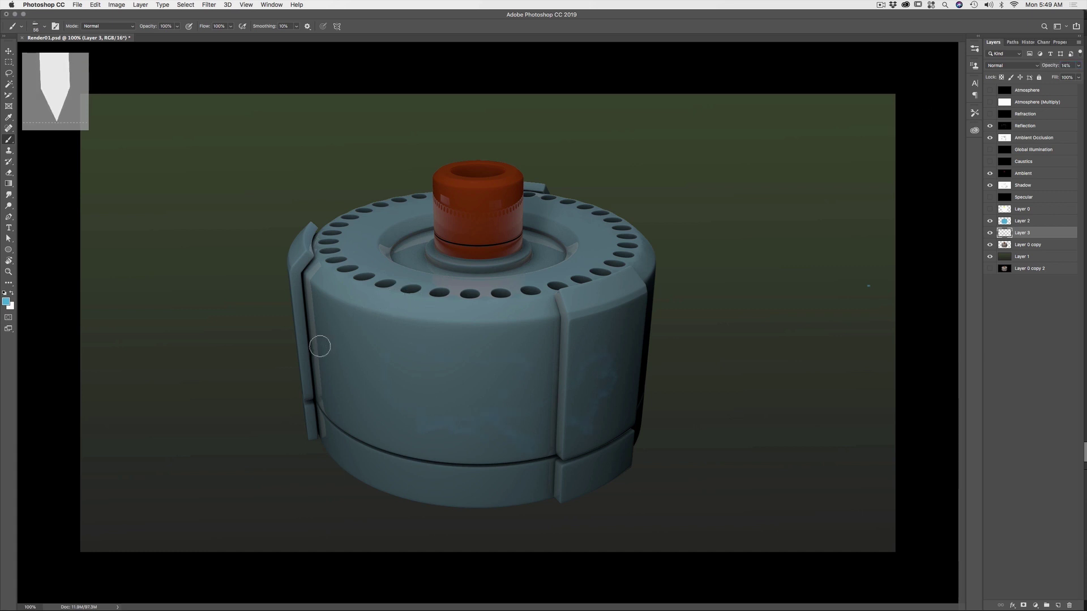